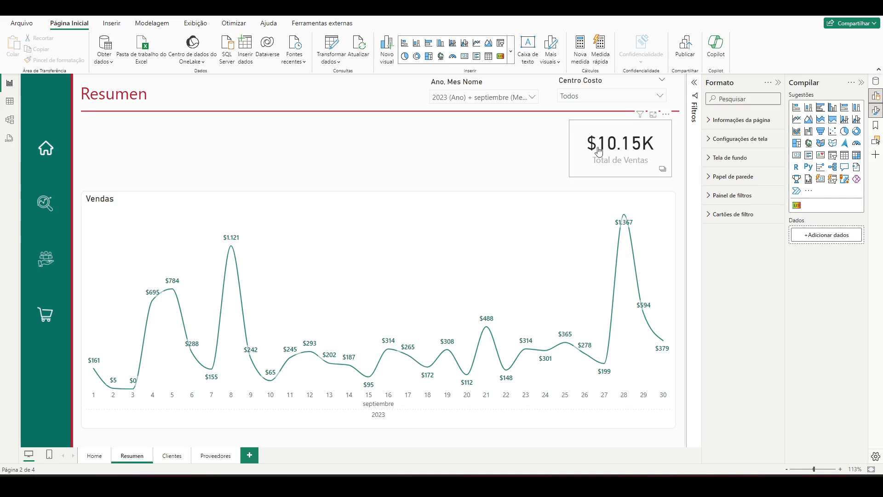
- Create a new measure in the Medidas table named MoM, starting its formula with CALCULATE over [Total de Ventas]
left_click(876, 81)
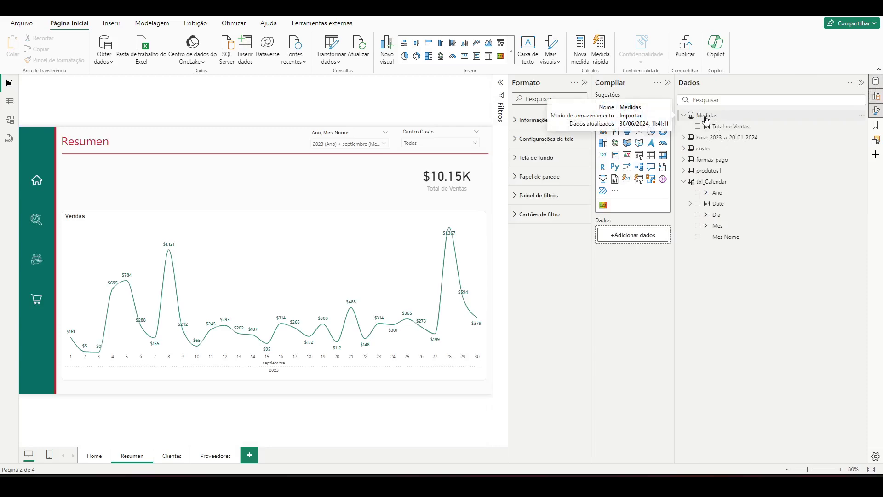
right_click(707, 120)
left_click(724, 138)
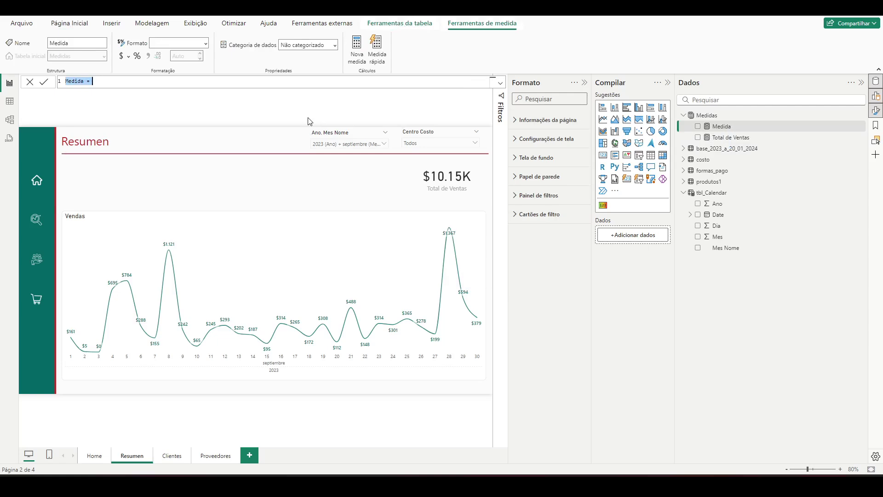
type("MoM =")
type("calc")
key("Tab")
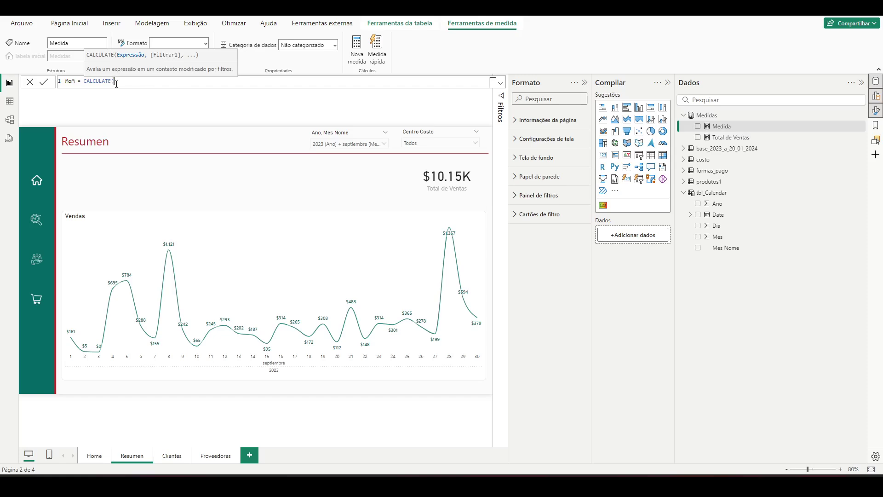
type("tota")
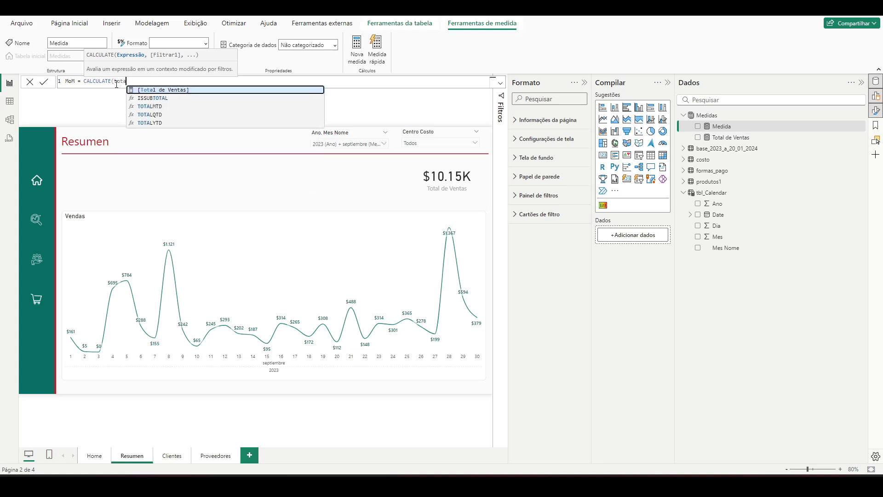
key("Tab")
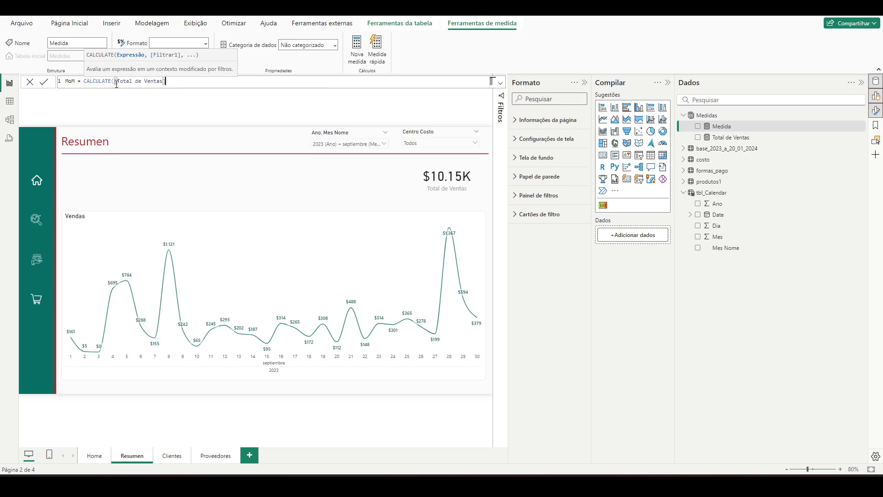
type(",")
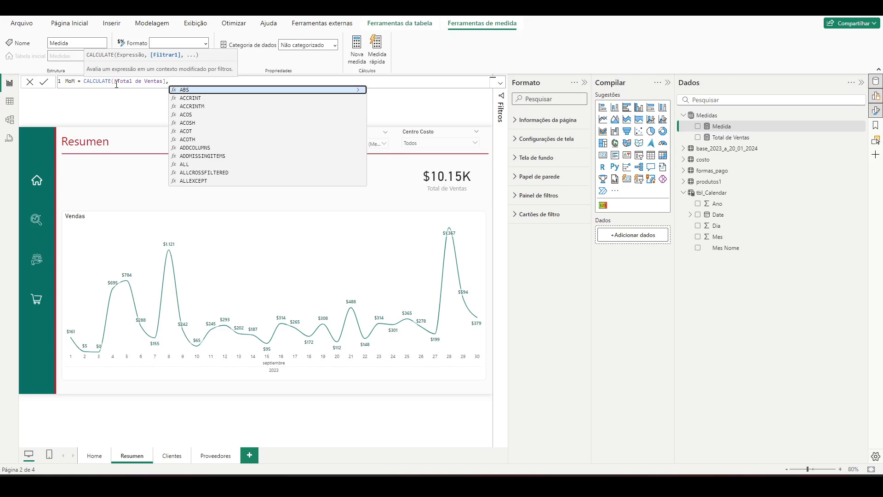
- Add a DATEADD function as the CALCULATE filter, using tbl_Calendar[Date] as its dates argument
type("da")
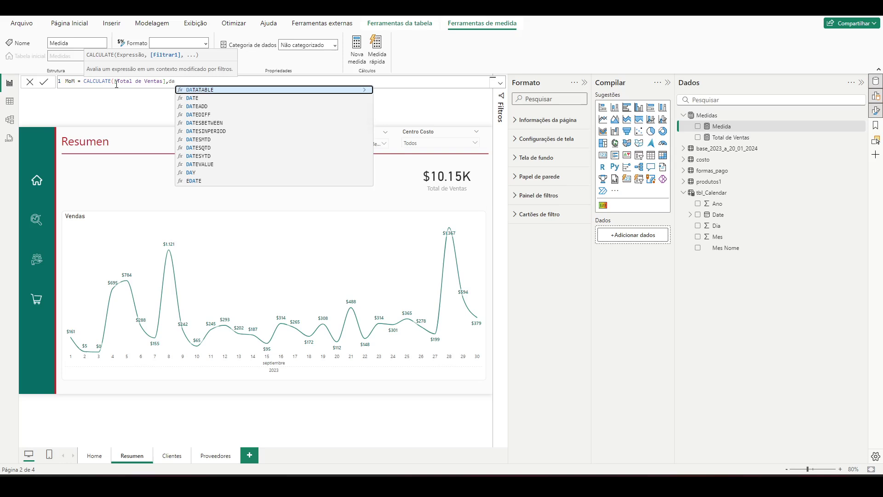
key("Down")
key("Down")
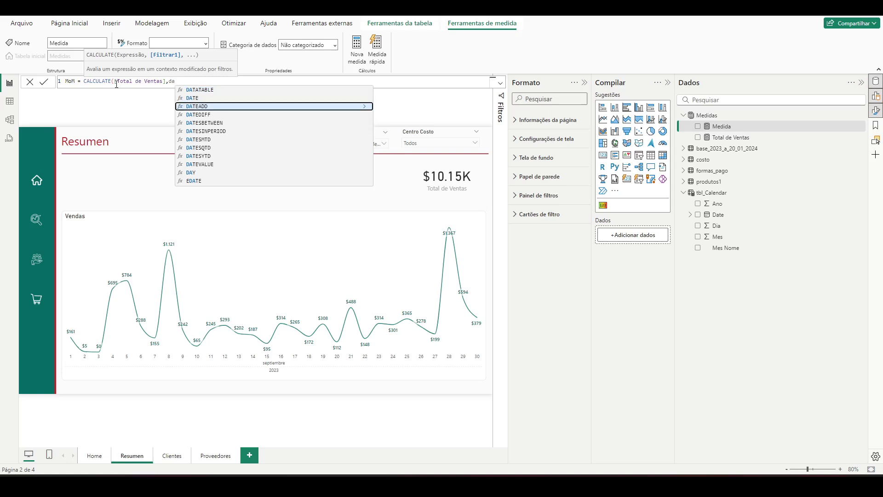
key("Tab")
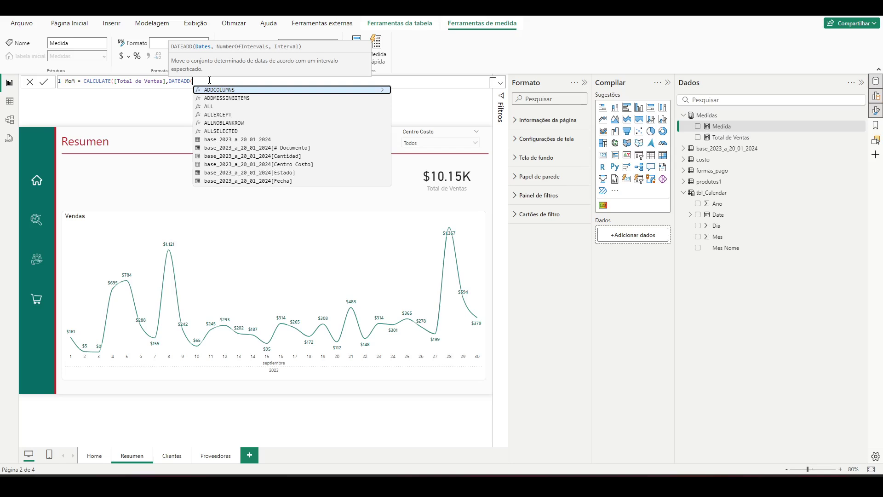
type("date")
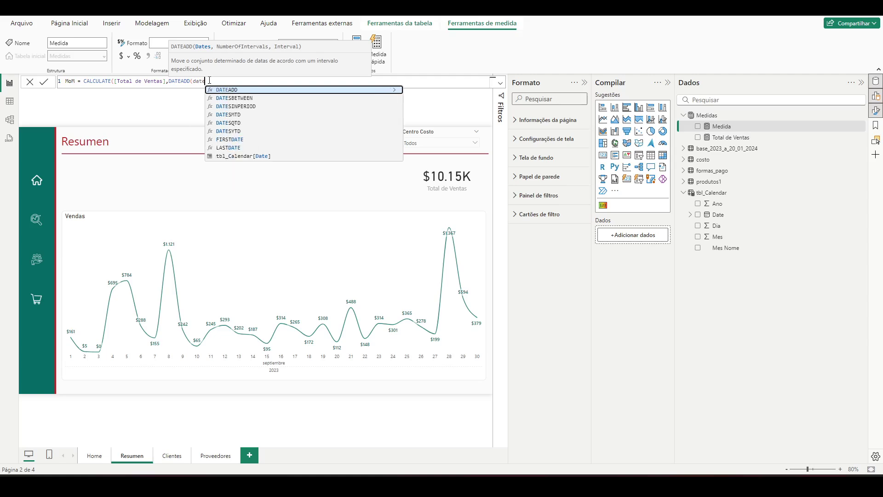
key("Up")
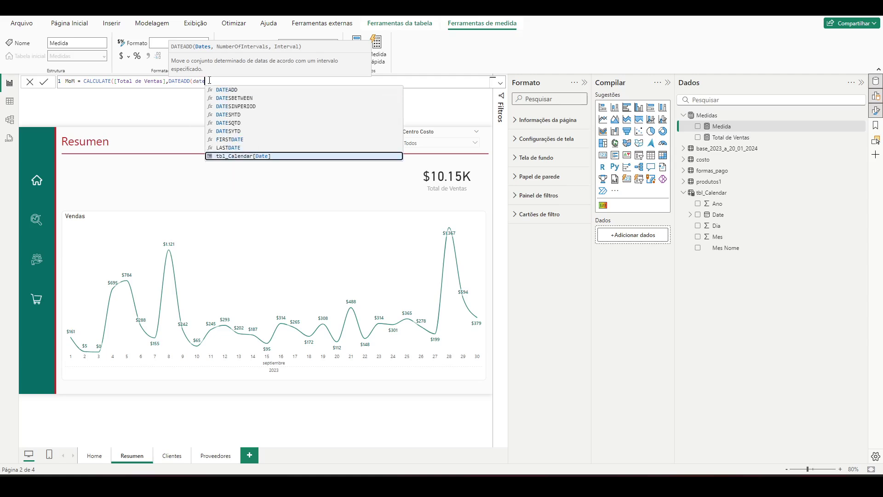
key("Tab")
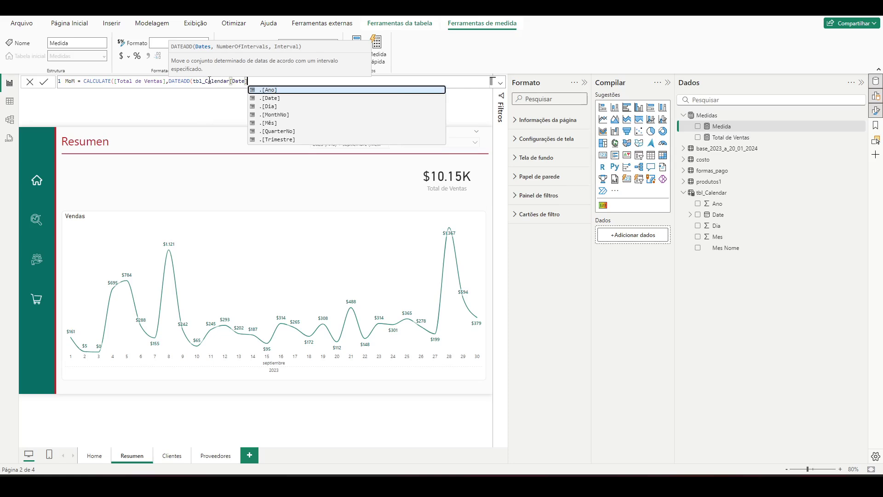
type(",")
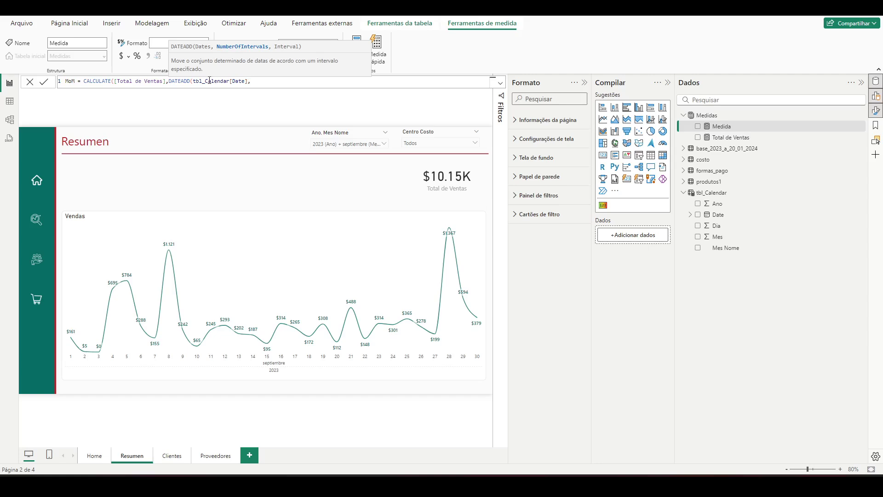
- Set the DATEADD shift to -1 with the DAY interval and close the function
type("-1.")
key("BackSpace")
type(",")
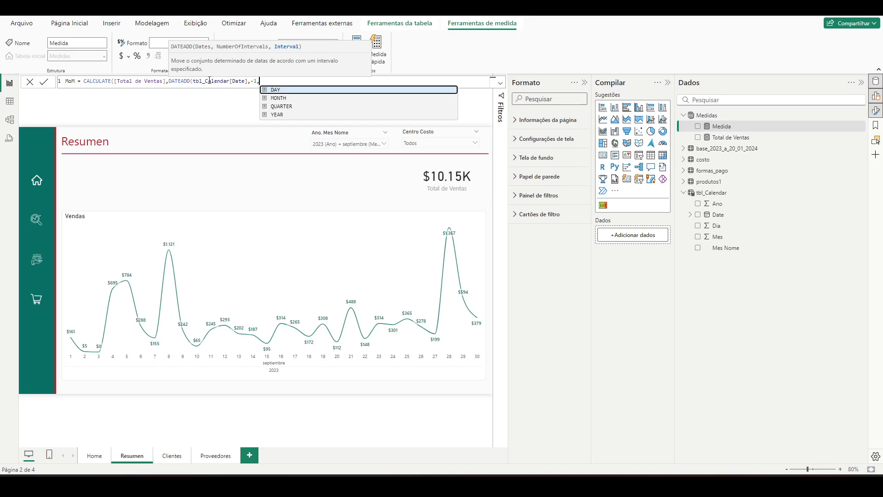
key("Down")
key("Up")
key("Tab")
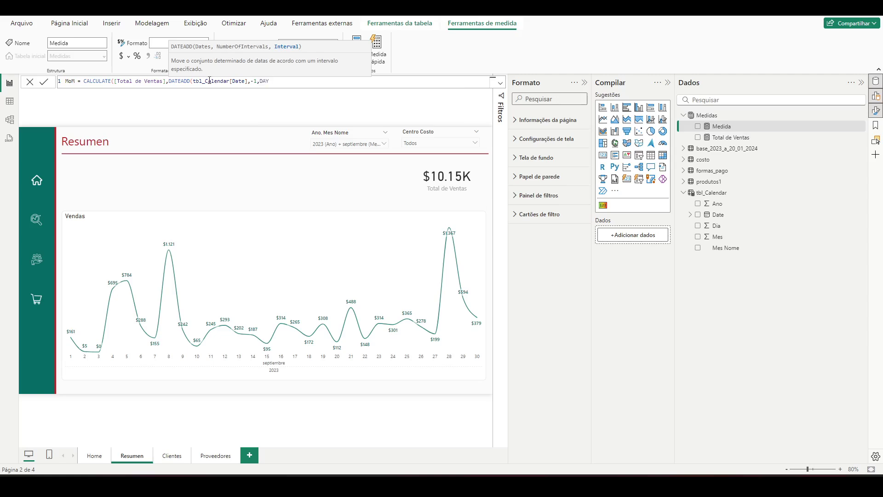
type(")")
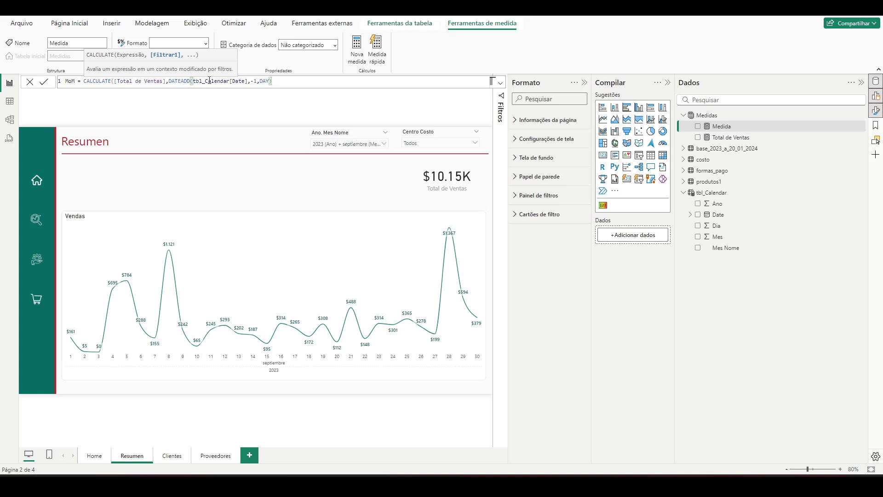
- Change the DATEADD interval to MONTH, close the CALCULATE formula and commit the MoM measure
key("ctrl+shift+Left")
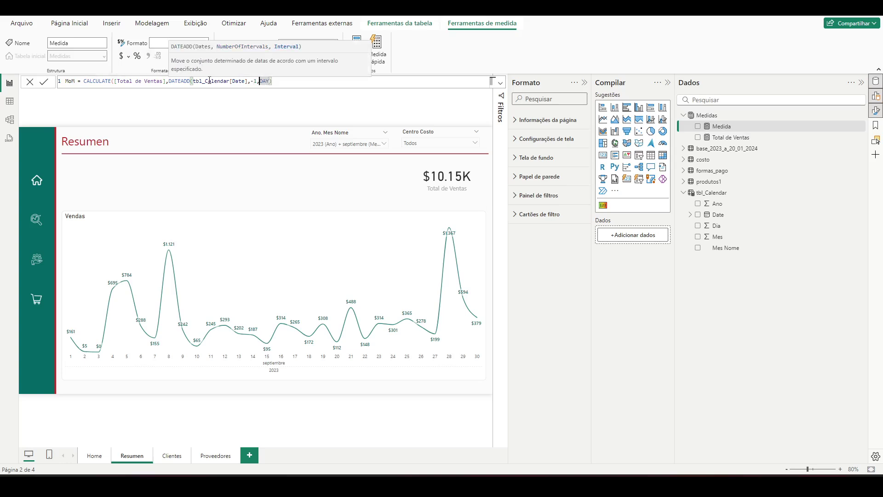
key("shift+Right")
key("shift+Right")
key("BackSpace")
type("m")
key("Tab")
key("Left")
key("Left")
key("Left")
key("Left")
key("Left")
key("Left")
left_click(209, 81)
key("Right")
key("Right")
key("Right")
key("Right")
key("Right")
key("Right")
key("Right")
key("Left")
key("Return")
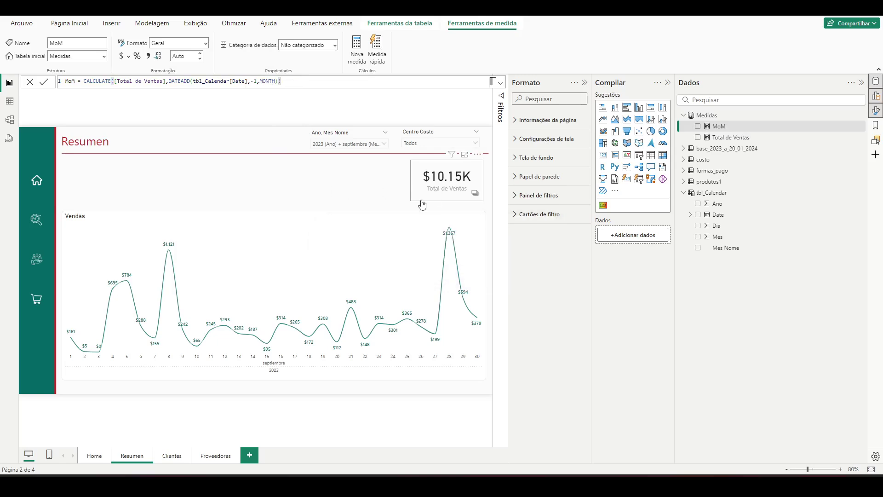
- Copy the Vendas line chart from the Resumen page onto a new report page
left_click(353, 221)
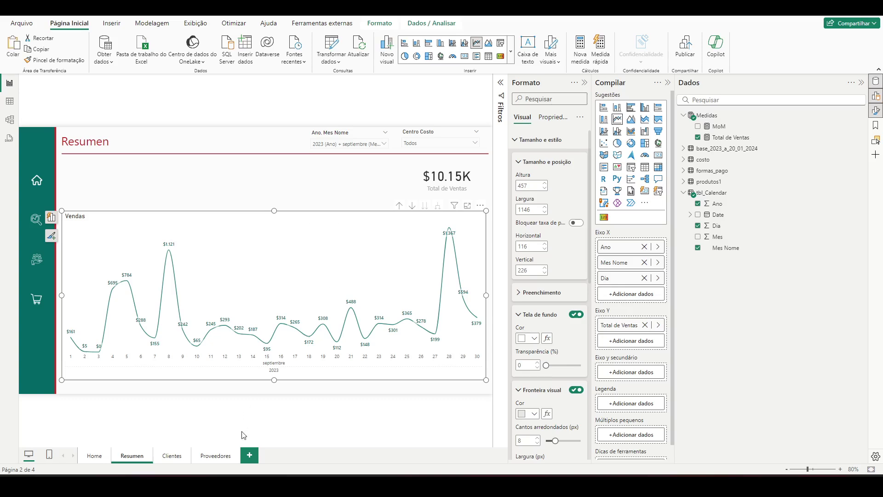
left_click(249, 461)
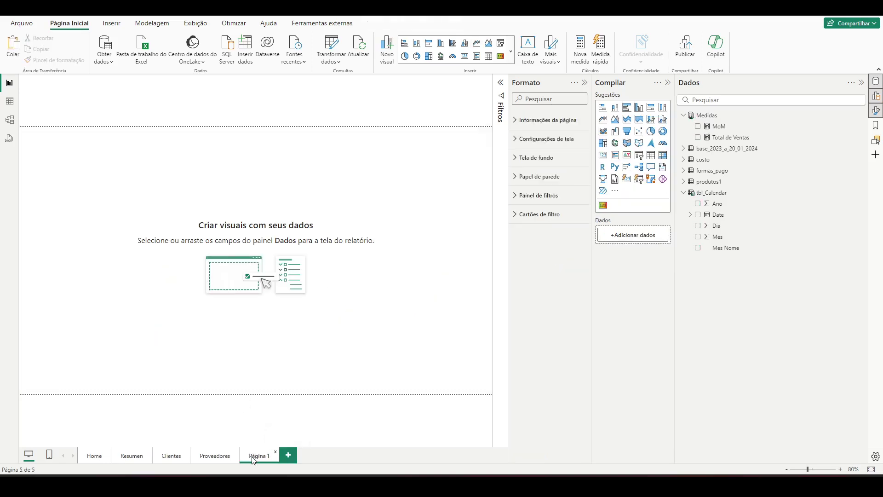
key("ctrl+v")
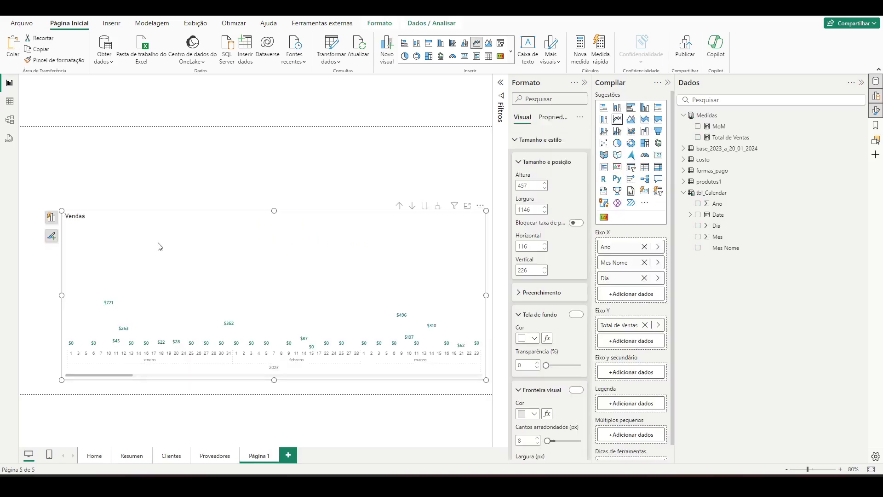
- Convert the pasted chart into a table, remove its Dia column and add the MoM measure
left_click(646, 168)
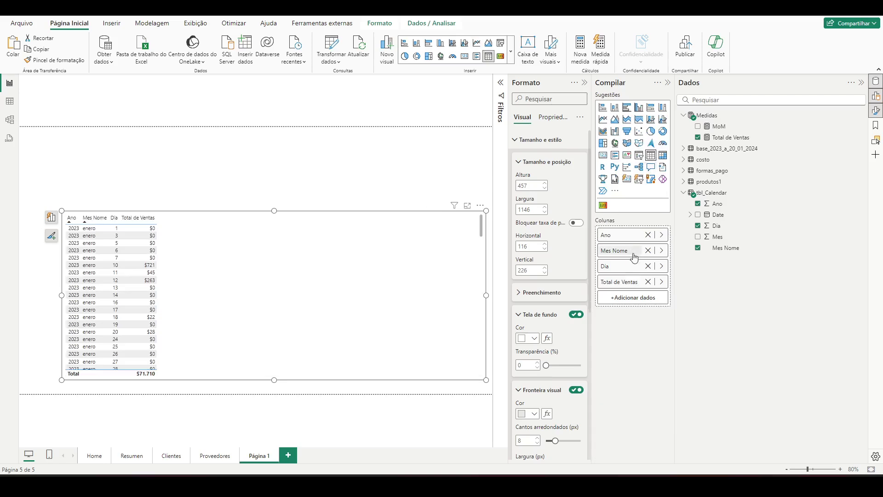
left_click(648, 267)
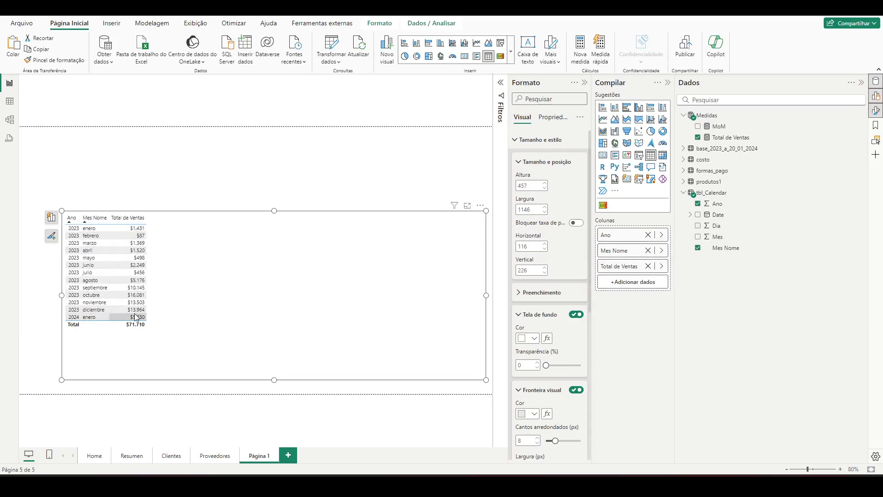
left_click(699, 126)
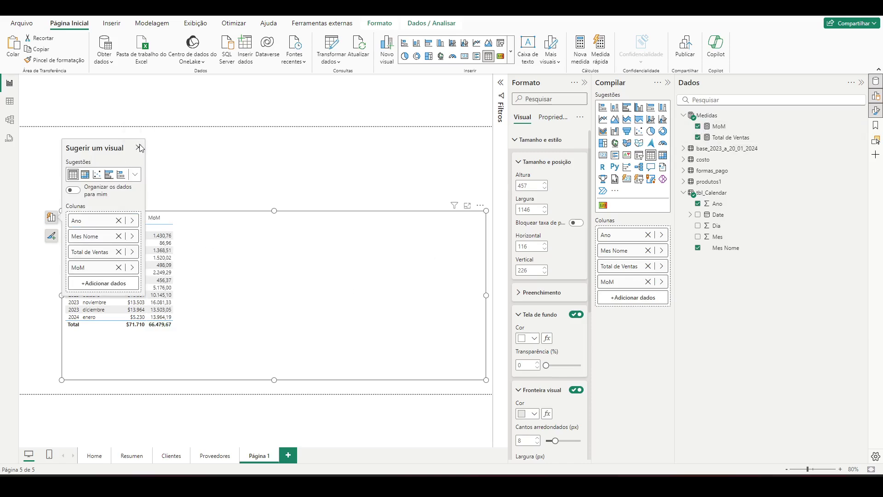
left_click(152, 187)
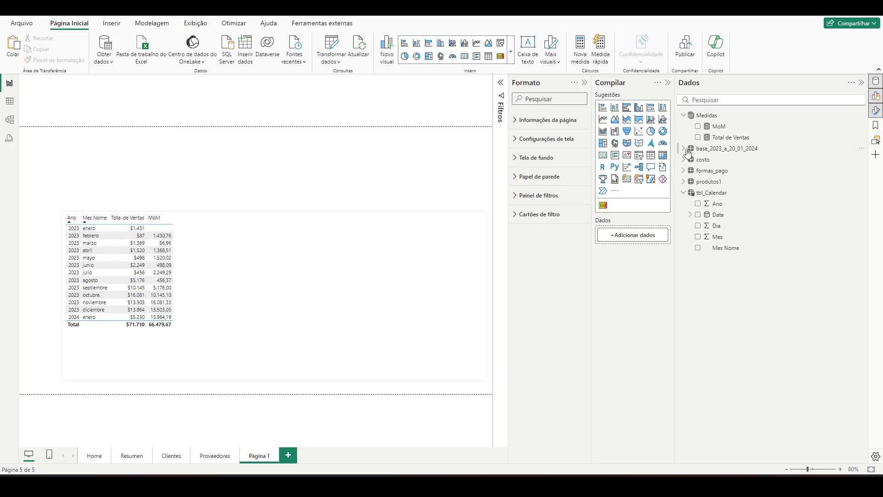
- Format the MoM measure as Moeda (currency) with 0 decimal places
left_click(720, 126)
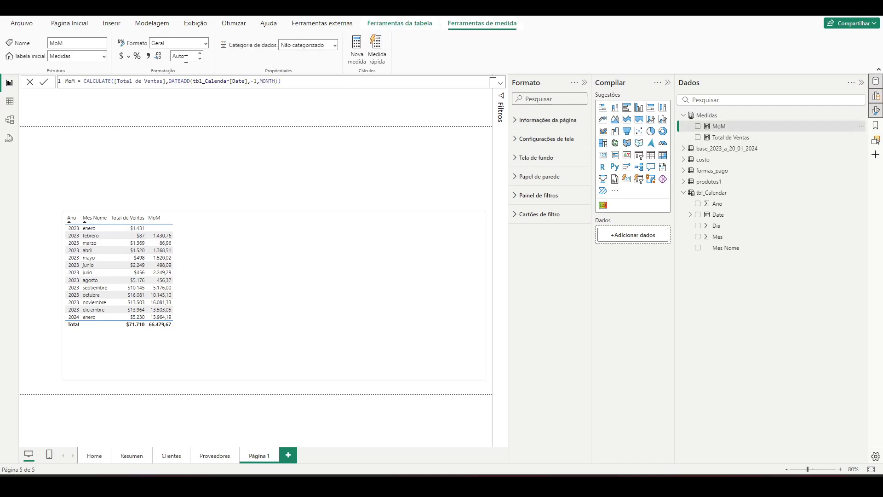
left_click(205, 44)
left_click(174, 68)
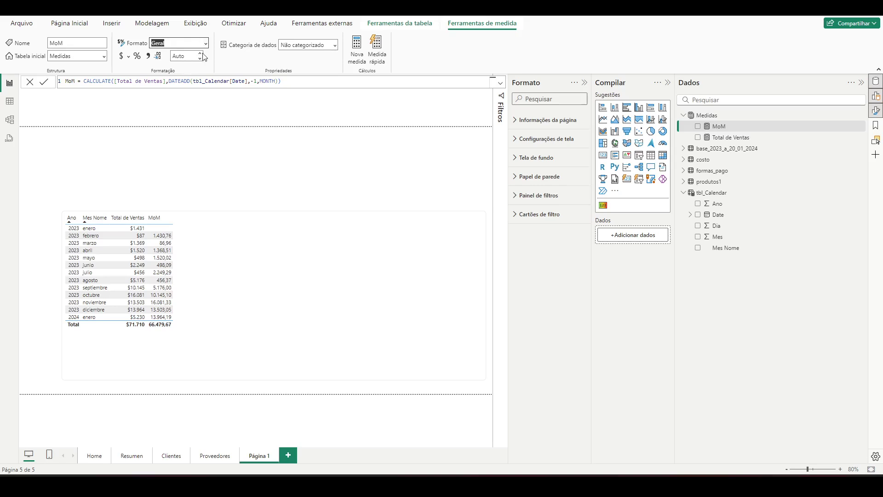
left_click(184, 56)
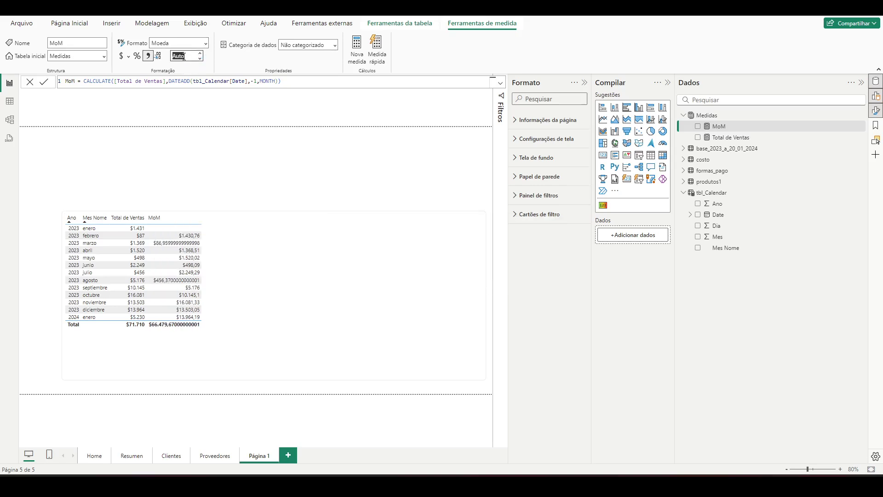
left_click(183, 56)
key("BackSpace")
key("BackSpace")
key("BackSpace")
key("BackSpace")
type("0")
key("Return")
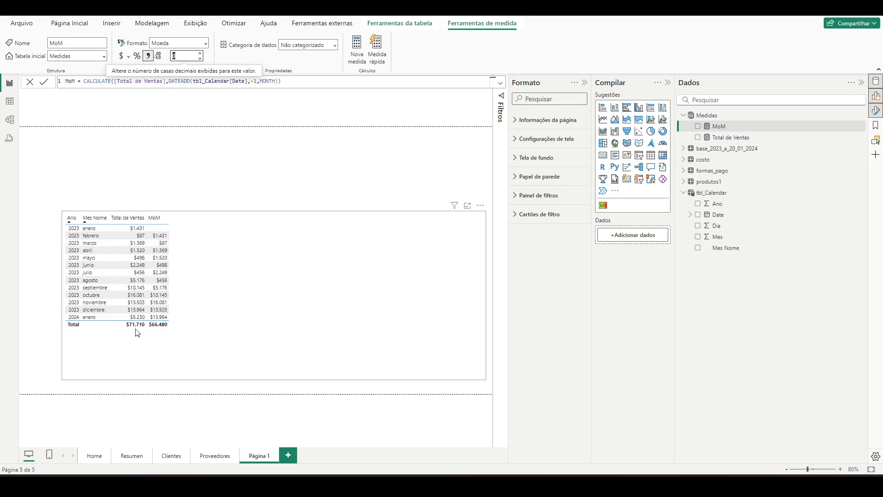
left_click(60, 183)
left_click(221, 248)
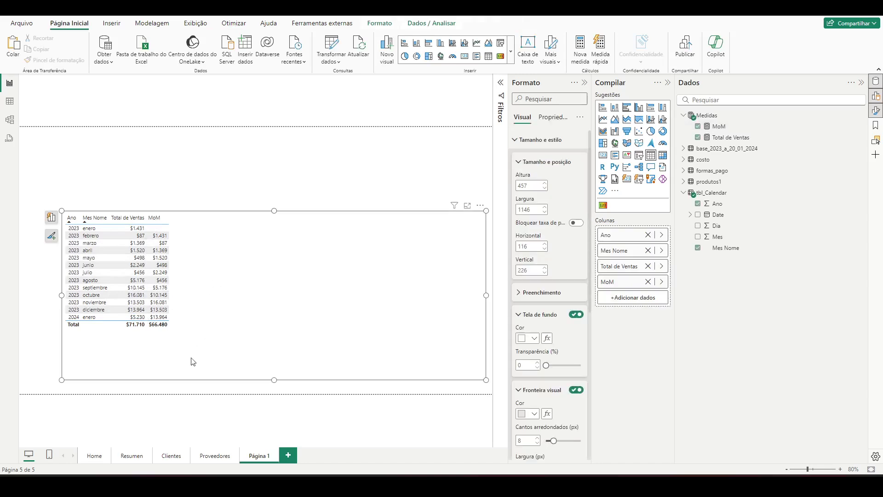
- On the Resumen page, insert an empty KPI visual beside the Total de Ventas card, about 241 wide and 137 high
left_click(134, 462)
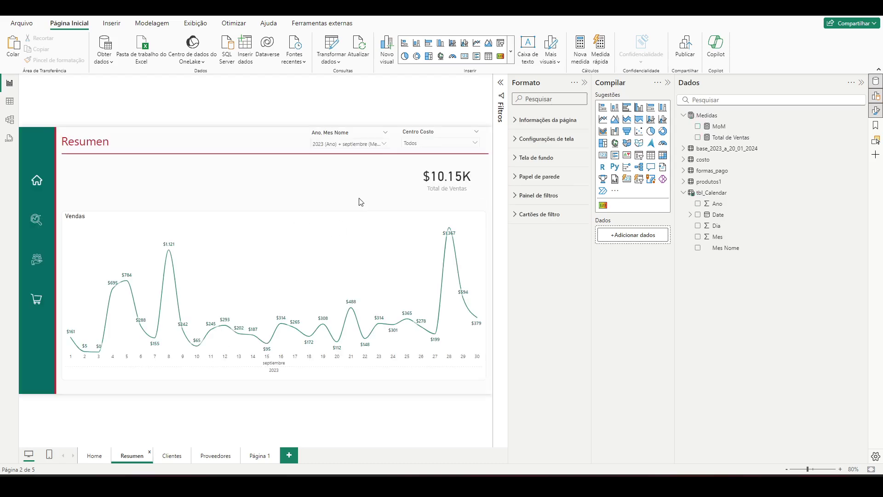
left_click(443, 188)
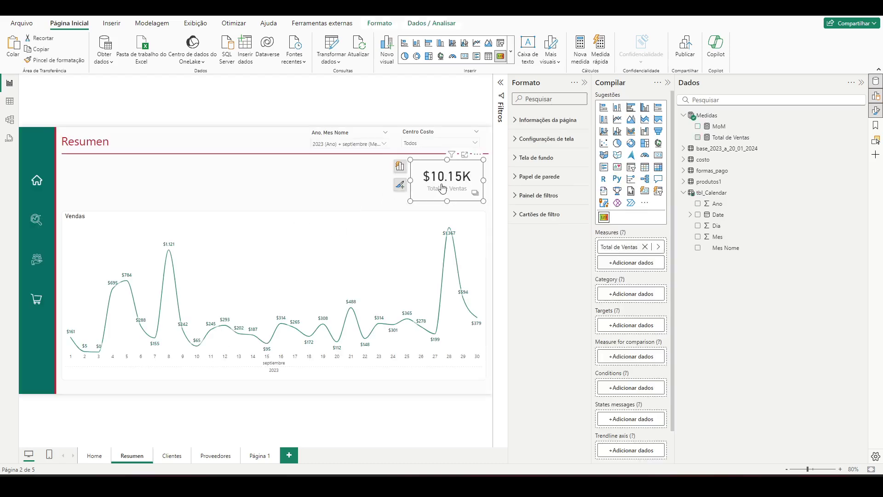
left_click(364, 199)
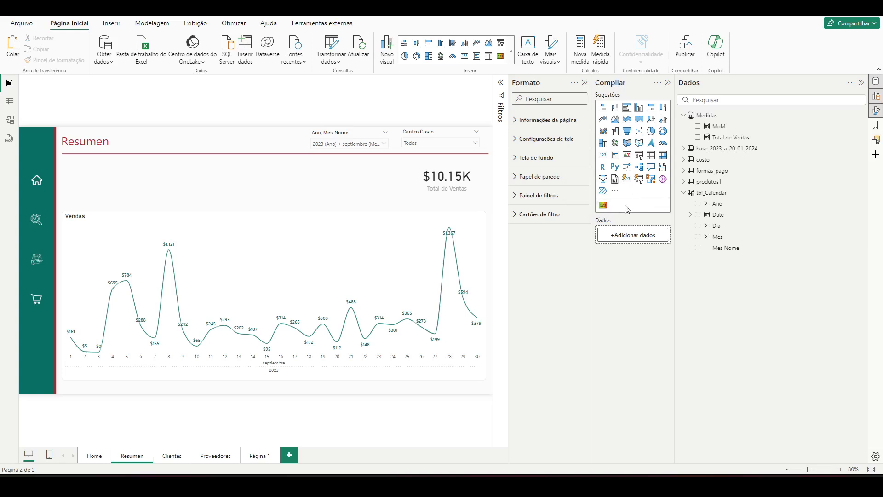
left_click(628, 158)
left_click_drag(138, 213, 380, 209)
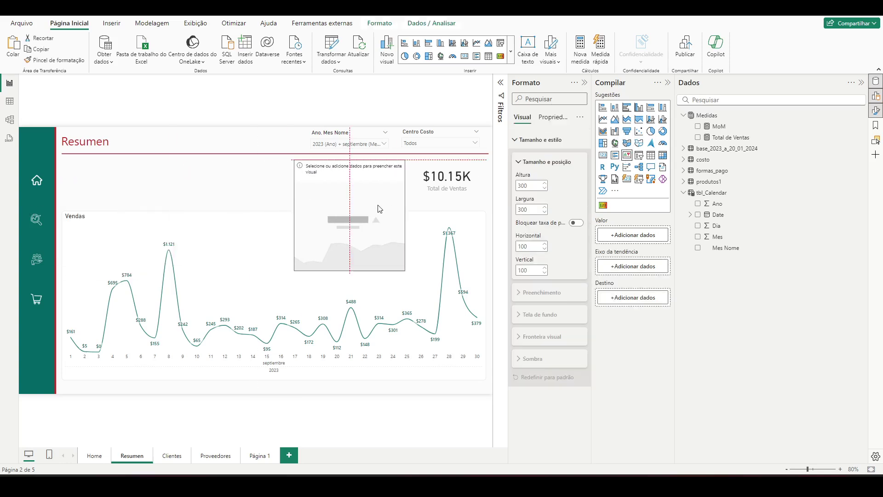
left_click_drag(295, 271, 317, 210)
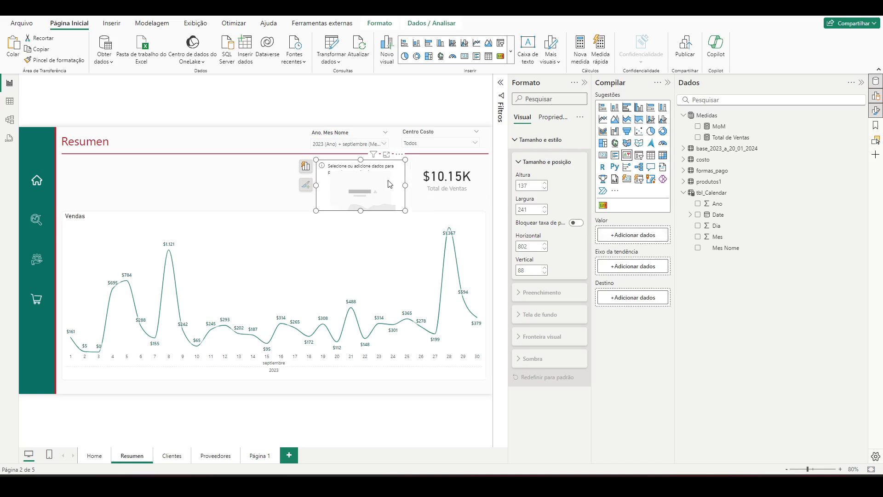
- Fill the KPI visual with Total de Ventas as the value, Mes Nome as the trend axis and MoM as the target
left_click(699, 138)
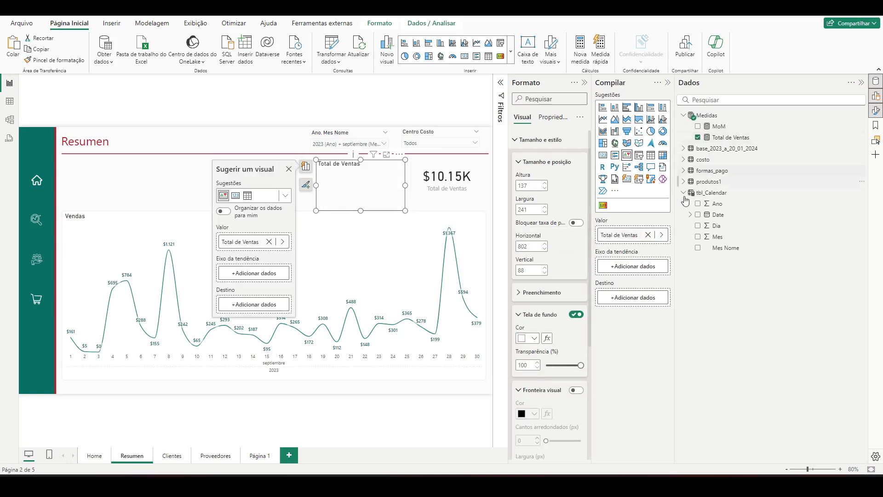
left_click(630, 271)
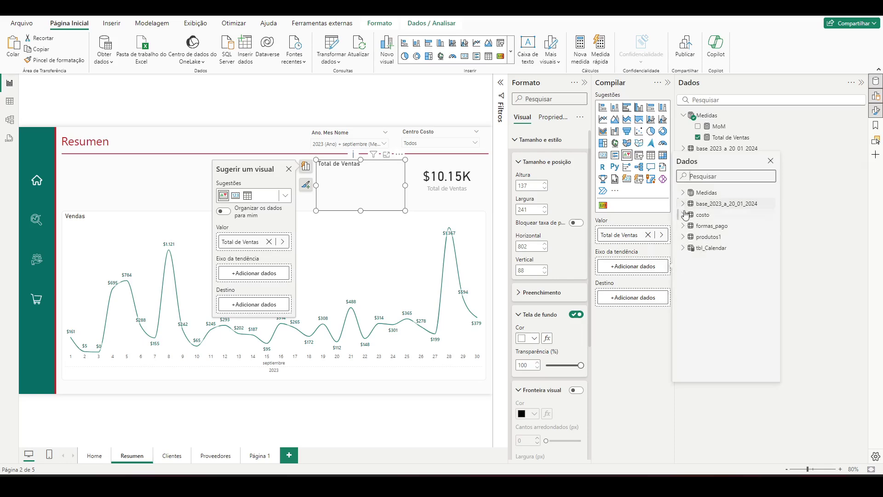
left_click(684, 248)
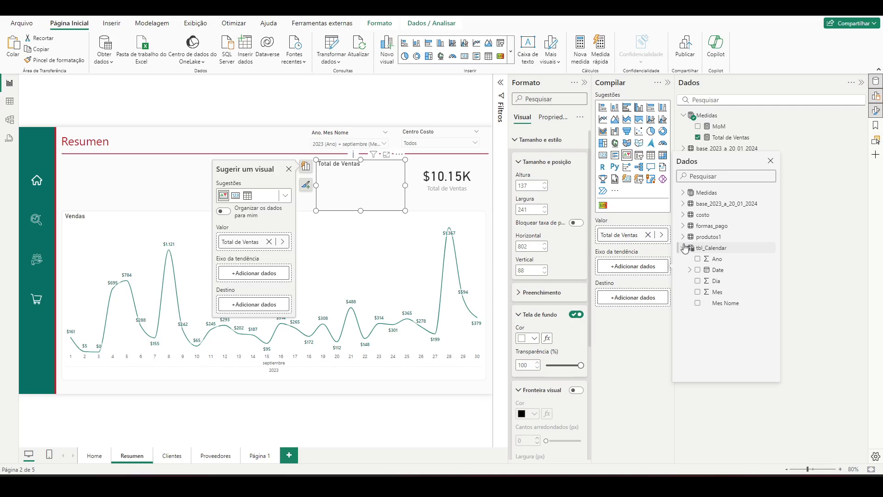
left_click(698, 292)
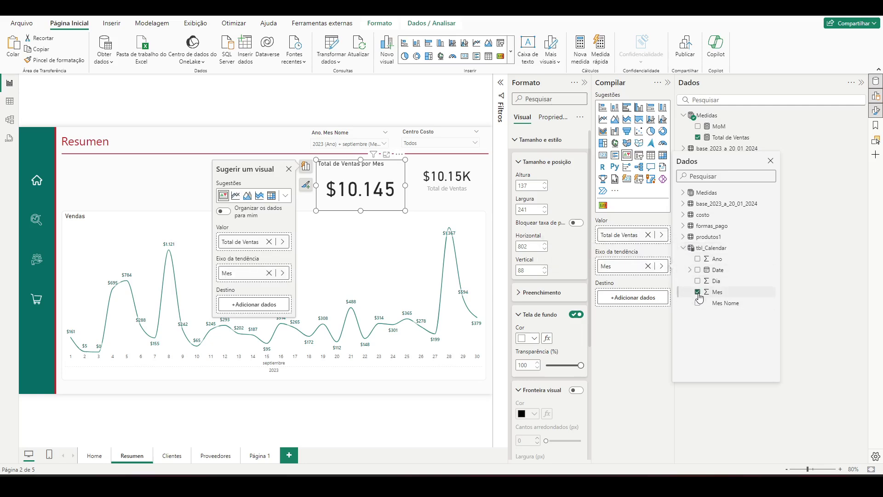
left_click(698, 303)
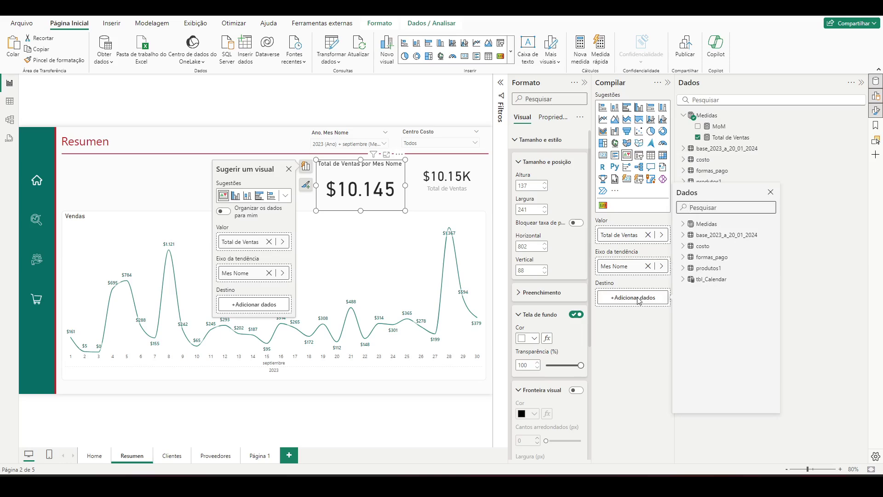
left_click(699, 127)
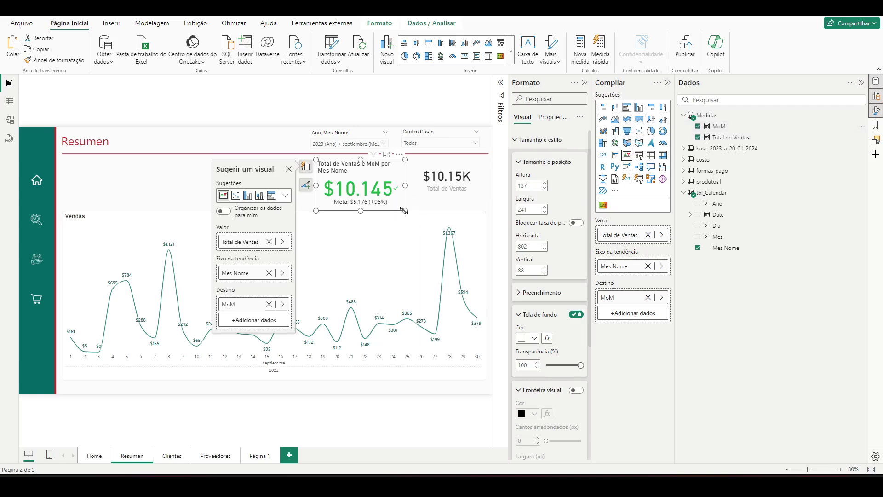
- Try Date instead of Mes Nome as the KPI's trend axis and resize the visual to about 371 wide and 155 high
left_click_drag(405, 211, 432, 241)
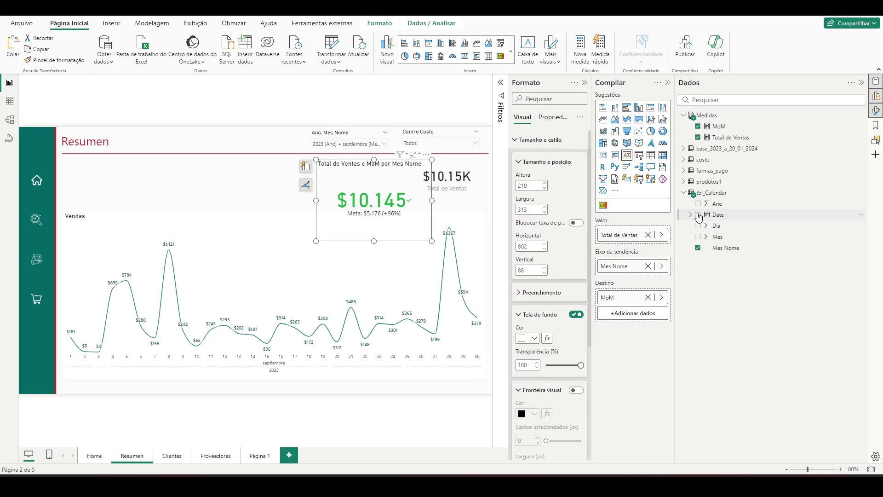
left_click(698, 247)
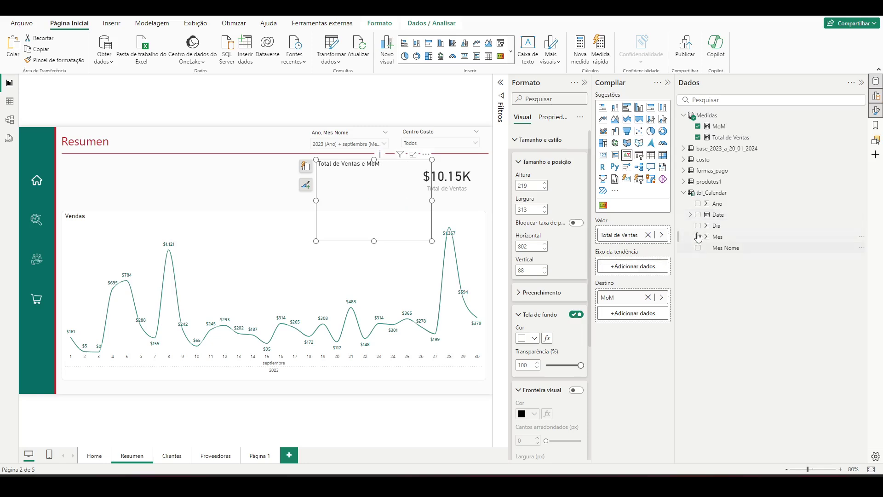
left_click(698, 214)
left_click(306, 166)
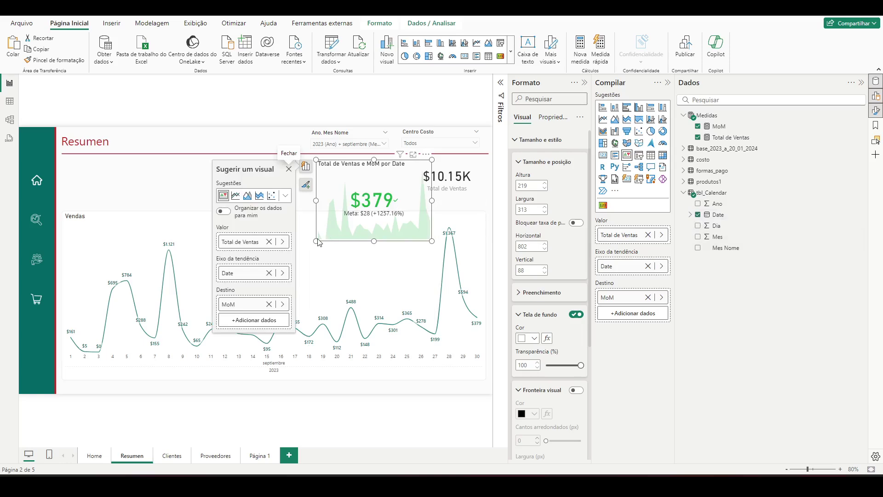
left_click_drag(316, 239, 295, 217)
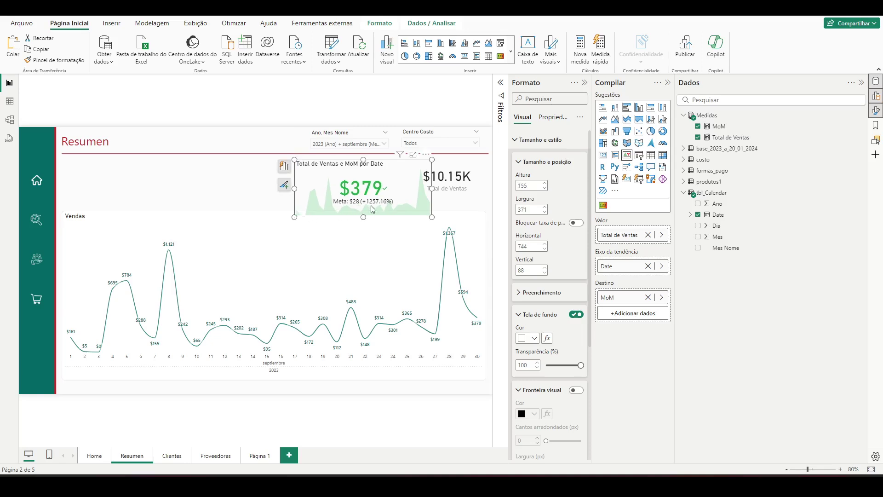
- Replace Date with Mes Nome as the KPI's trend axis, then make the visual about 170 high and place it beside the Total de Ventas card
left_click(648, 267)
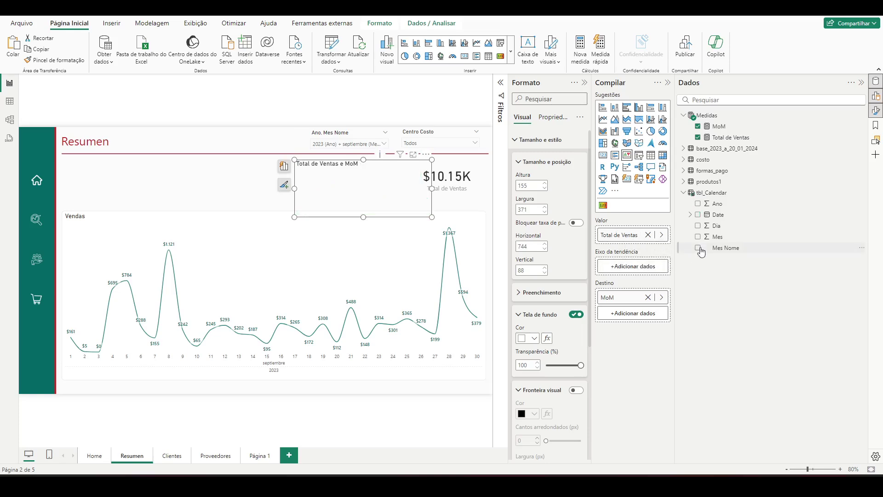
left_click_drag(713, 236, 643, 314)
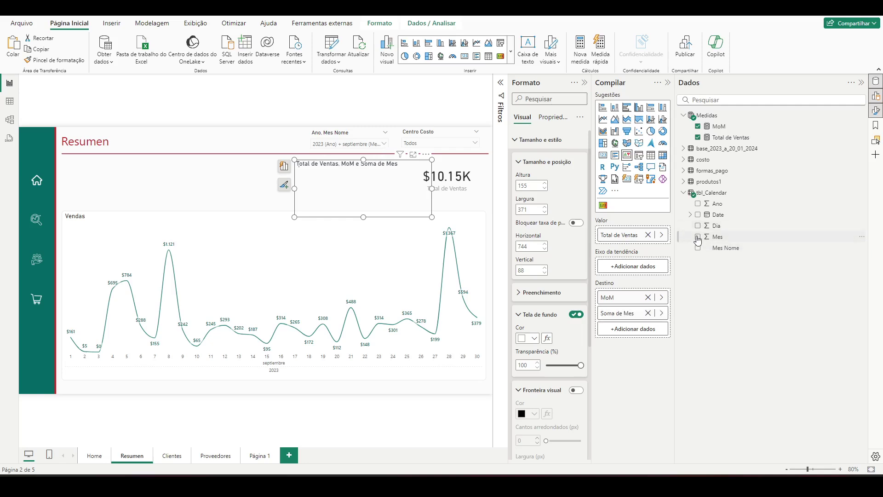
left_click(648, 313)
left_click_drag(707, 254, 619, 267)
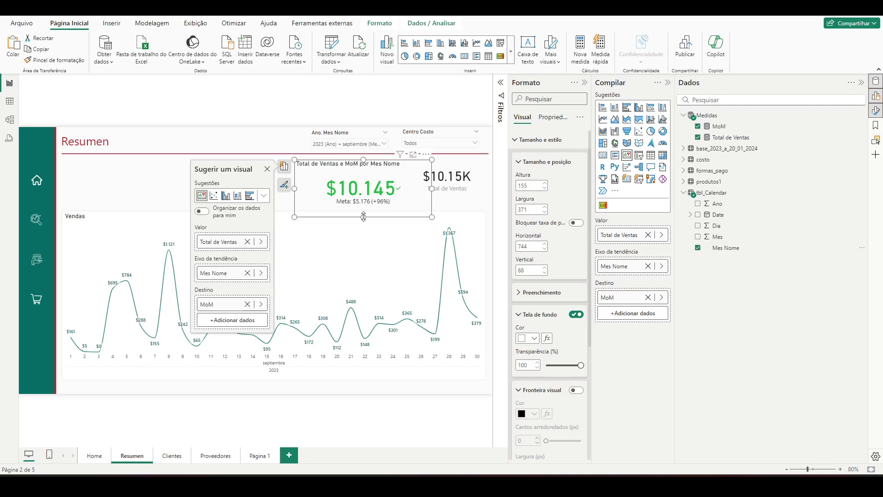
mouse_move(363, 216)
left_mouse_down()
mouse_move(364, 237)
mouse_move(364, 223)
left_mouse_up()
left_click_drag(363, 196, 334, 191)
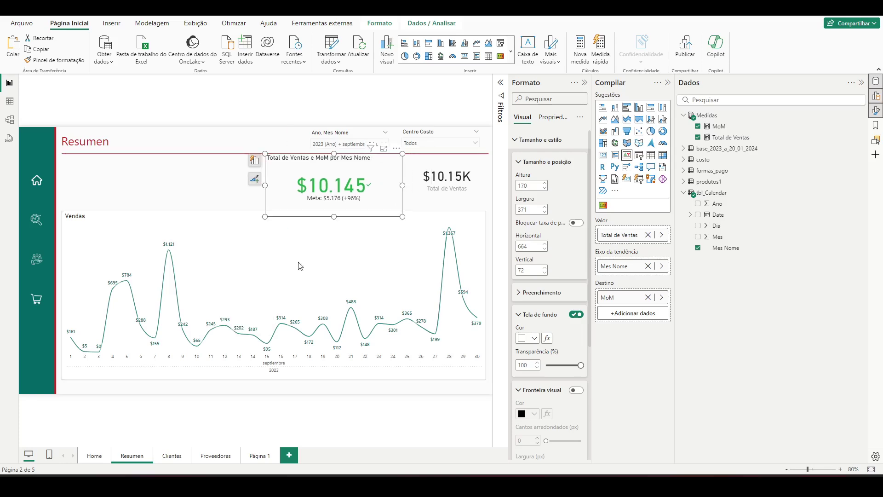
- Copy the KPI visual onto Página 1 and position it above the monthly table
left_click(261, 455)
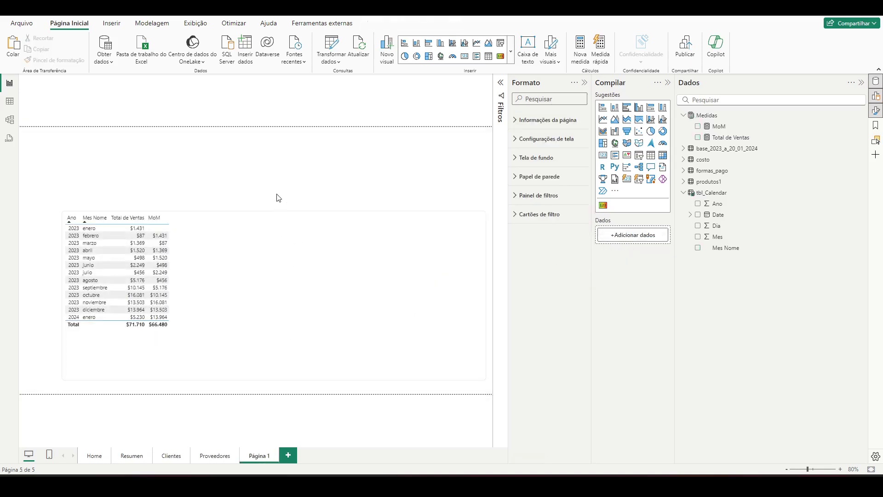
key("ctrl+v")
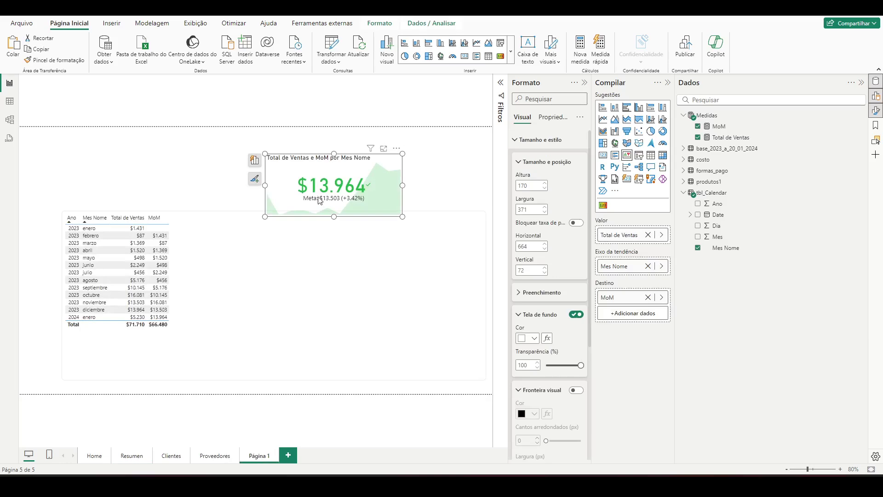
left_click_drag(320, 201, 315, 186)
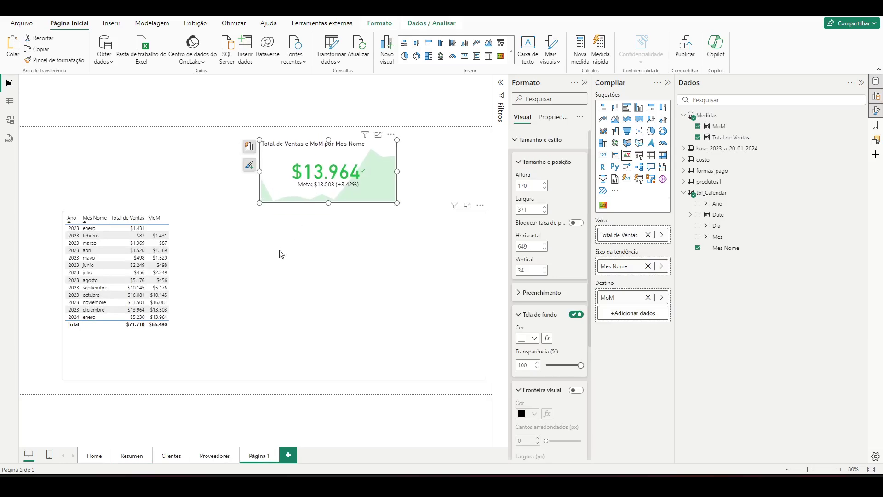
- Check the KPI against the table's febrero, marzo, mayo, agosto and octubre rows by filtering on each, and clear the filter
left_click(91, 239)
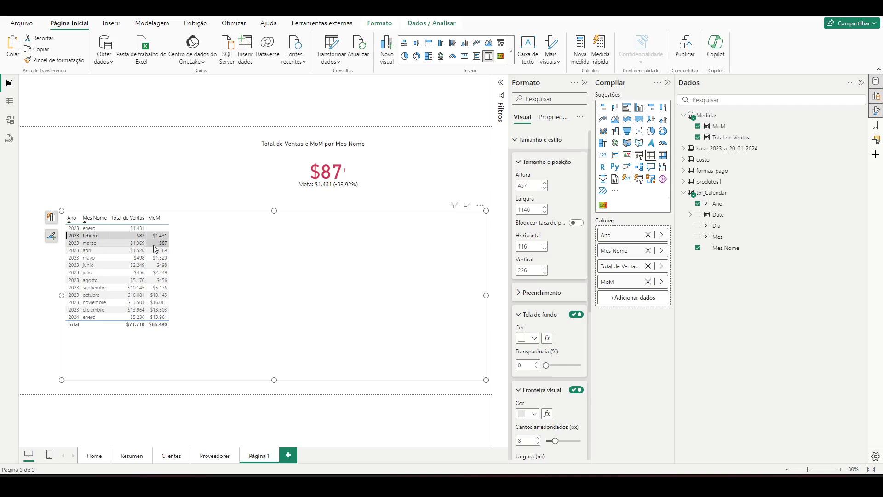
left_click(142, 244)
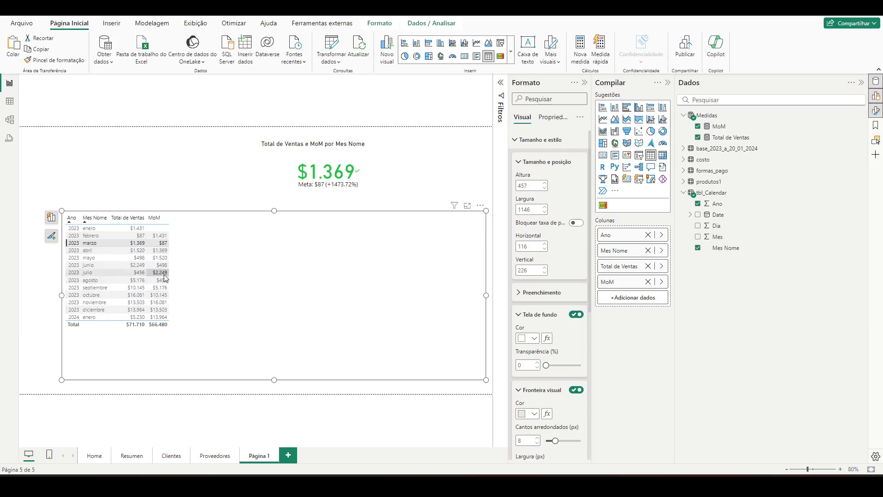
left_click(158, 260)
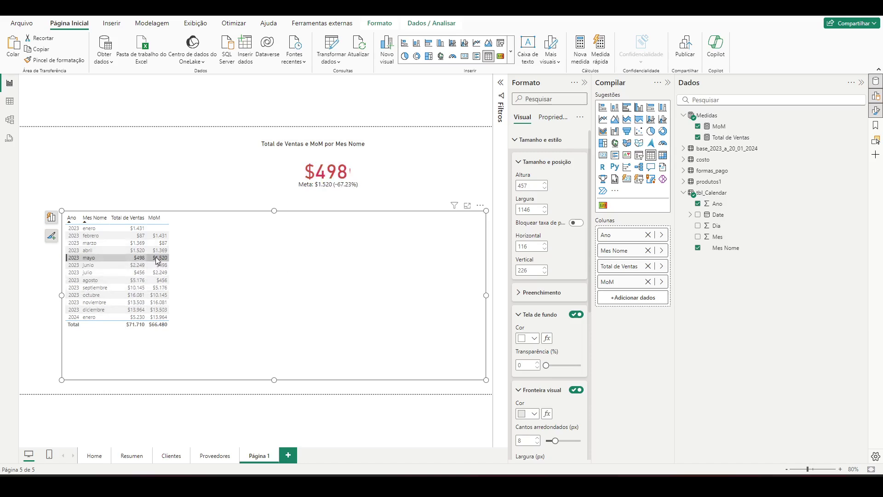
left_click(157, 280)
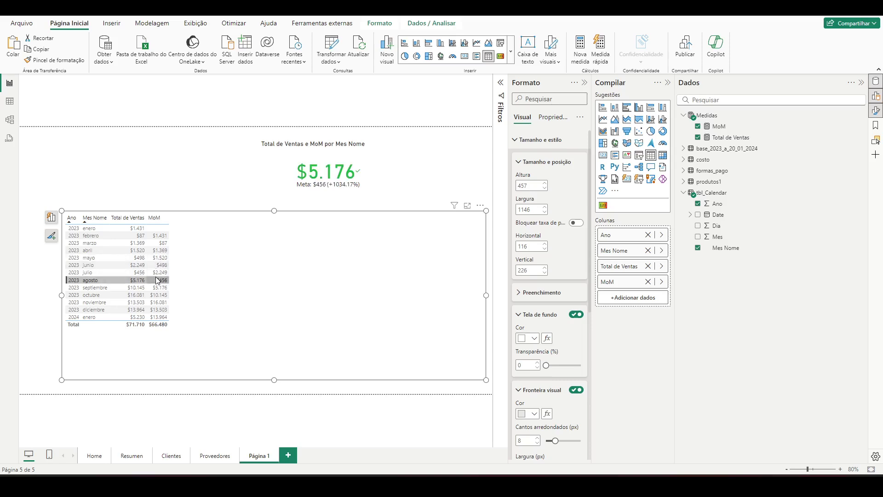
left_click(158, 295)
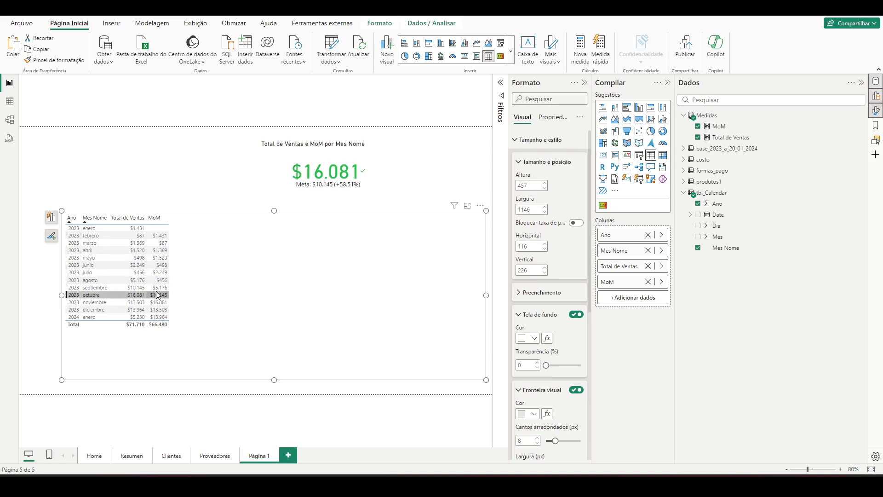
left_click(158, 299)
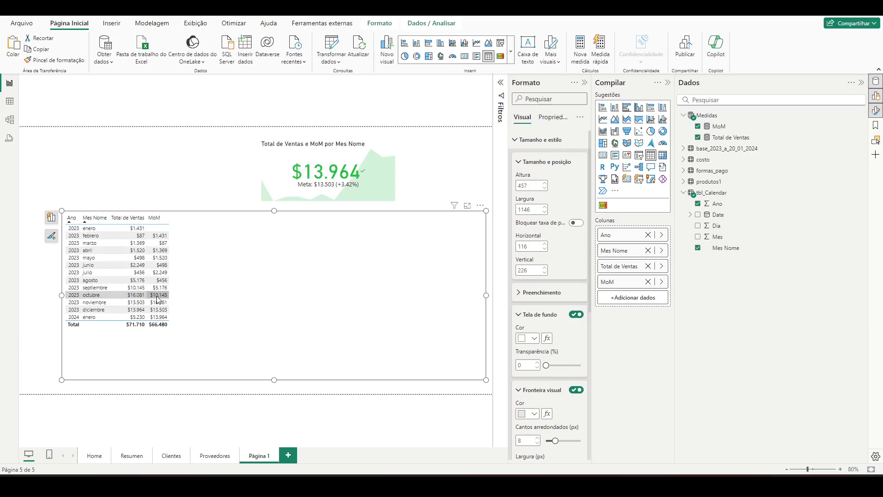
left_click(297, 155)
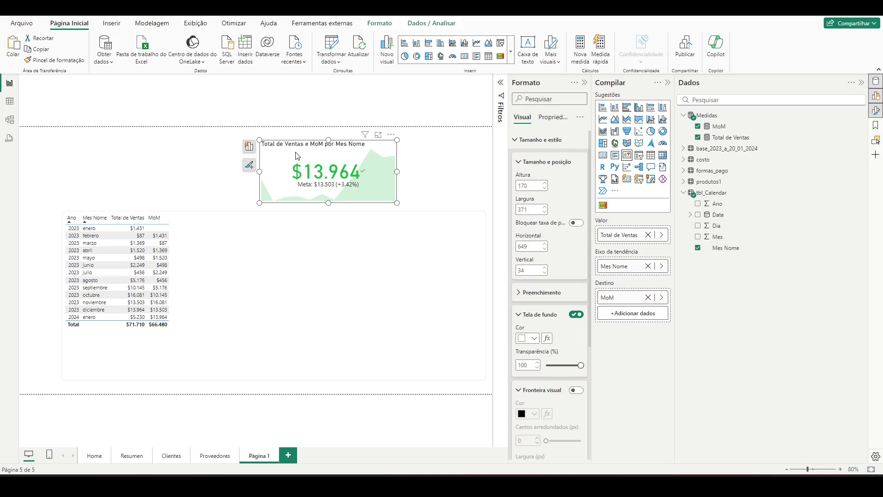
left_click(171, 185)
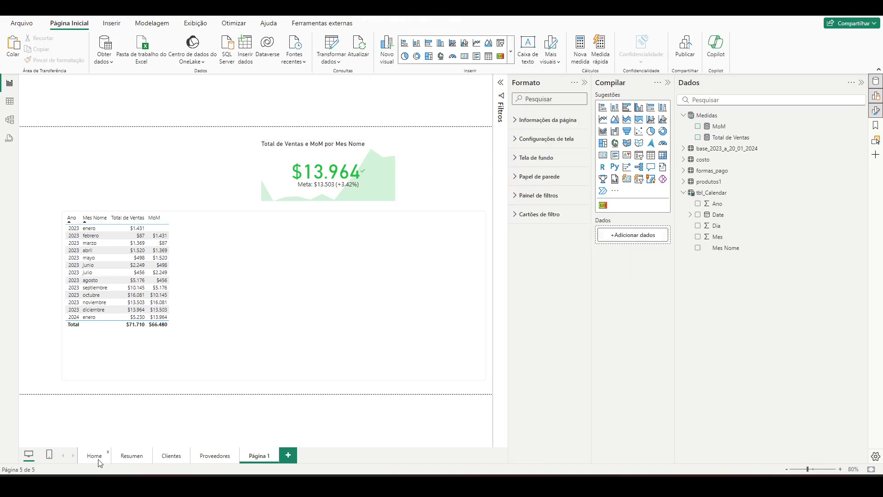
- Delete the old Total de Ventas card from the Resumen page
left_click(100, 460)
left_click(136, 456)
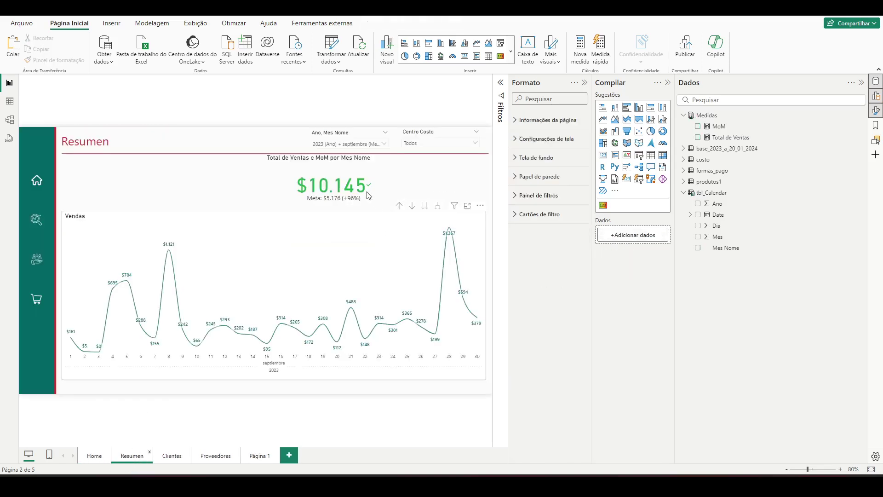
left_click(347, 189)
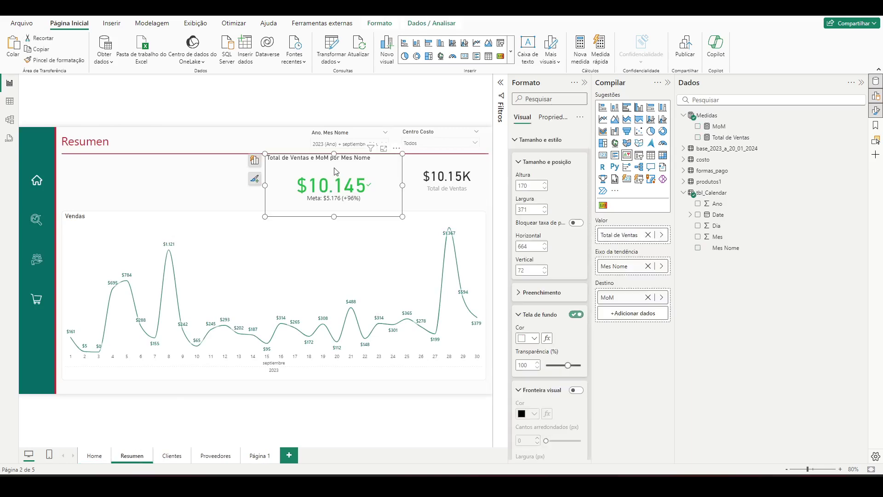
left_click(426, 180)
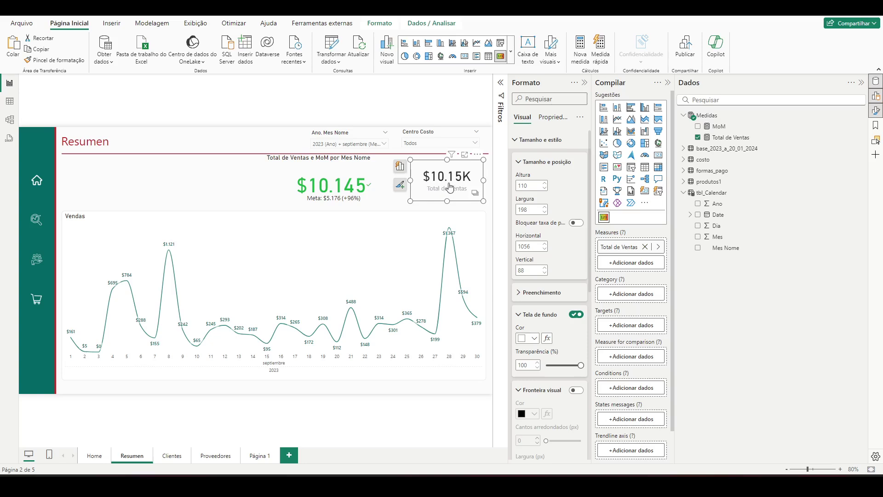
left_click(481, 160)
left_click(495, 188)
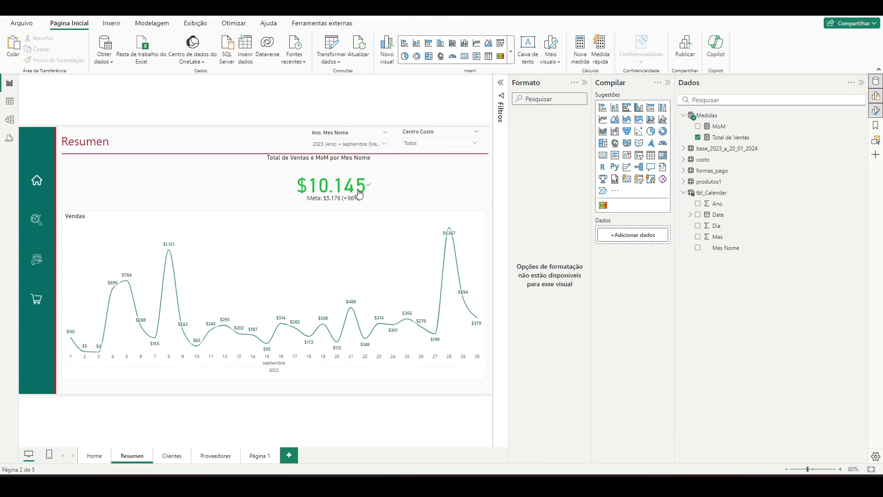
- Move the KPI visual into the free space under the Centro Costo slicer and make it narrower and slightly shorter
left_click_drag(360, 192, 440, 192)
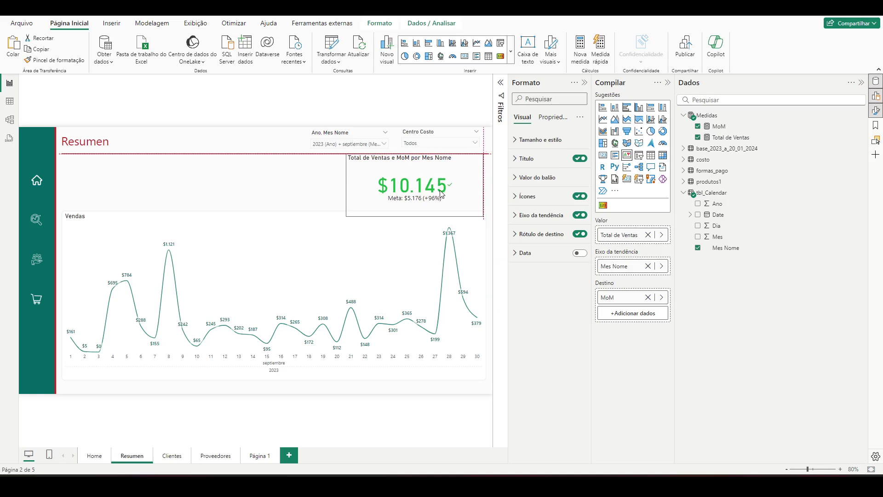
left_click_drag(346, 216, 388, 214)
left_click_drag(420, 185, 395, 186)
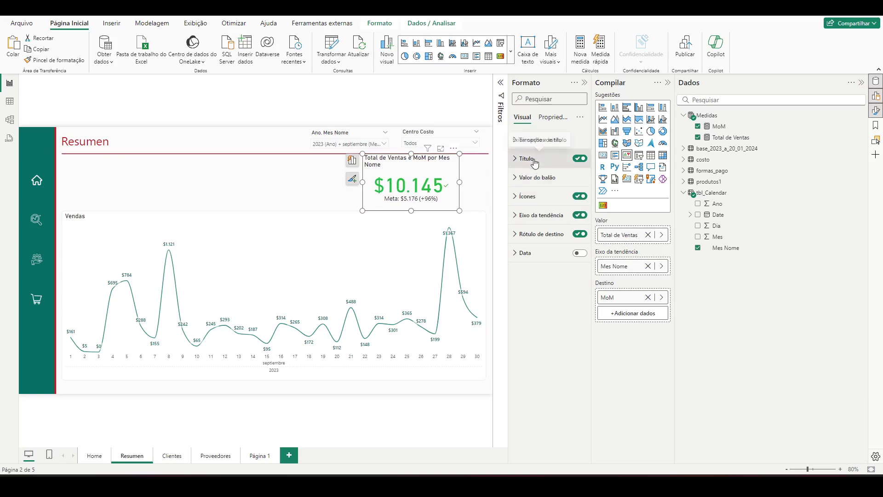
- Shorten the KPI visual's title text to Total de Ventas
left_click(533, 159)
triple_click(552, 207)
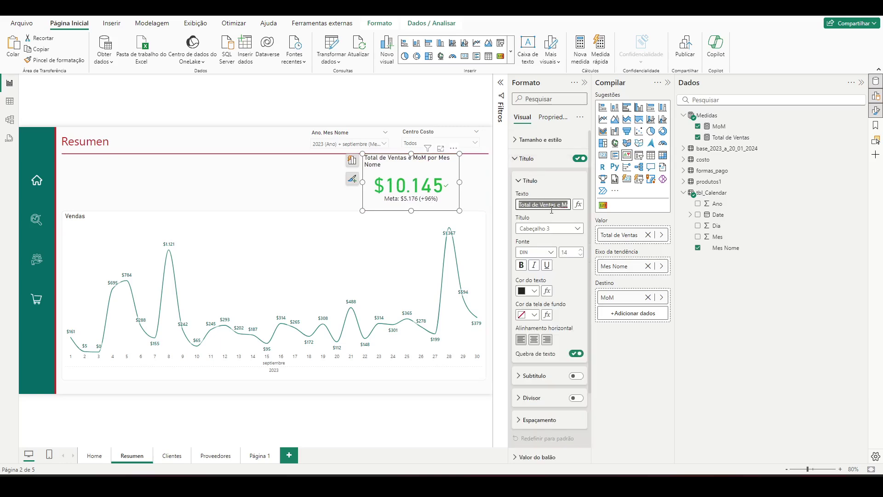
left_click(556, 206)
left_click_drag(558, 206, 572, 211)
key("BackSpace")
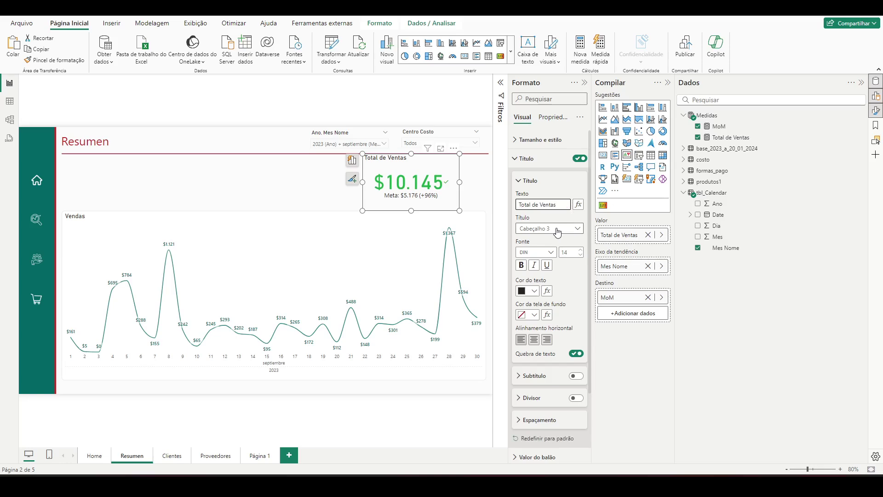
- Change the KPI title's font to a Segoe UI variant at size 12
left_click(555, 223)
left_click(545, 253)
scroll(536, 371, "down", 3)
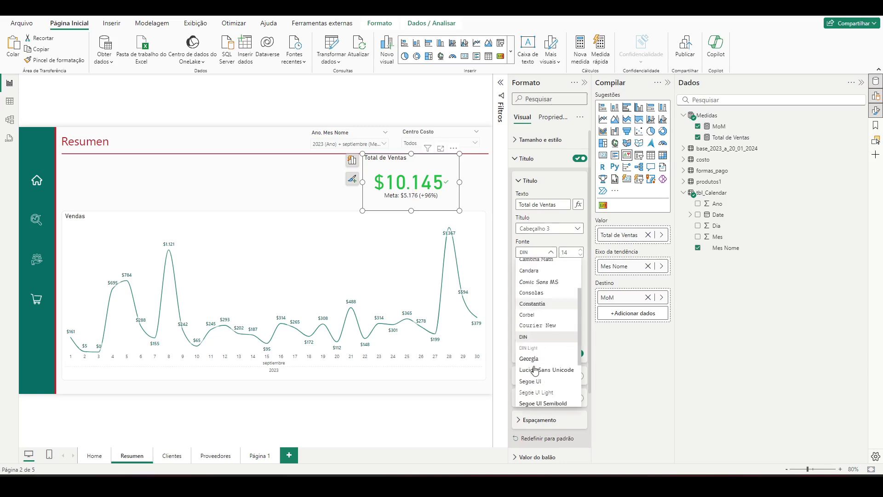
scroll(534, 368, "down", 2)
left_click(548, 325)
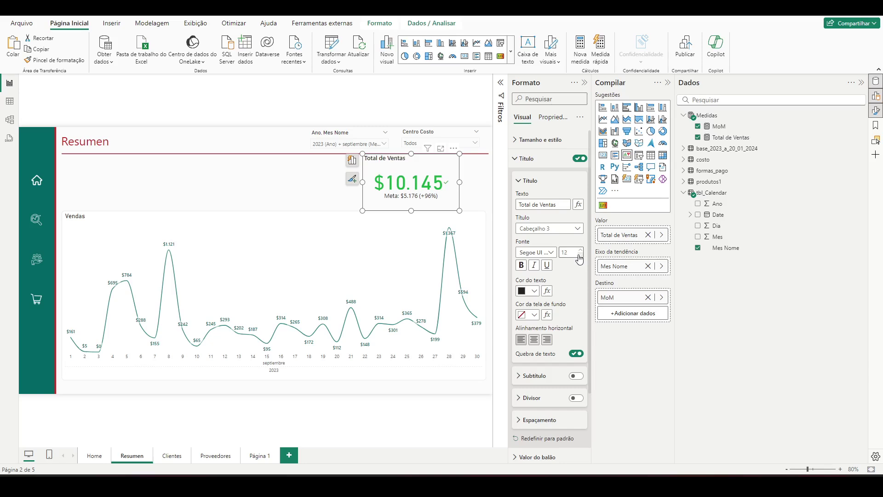
- Change the KPI title's text colour to a dark grey shade of black from the theme colours
left_click(534, 291)
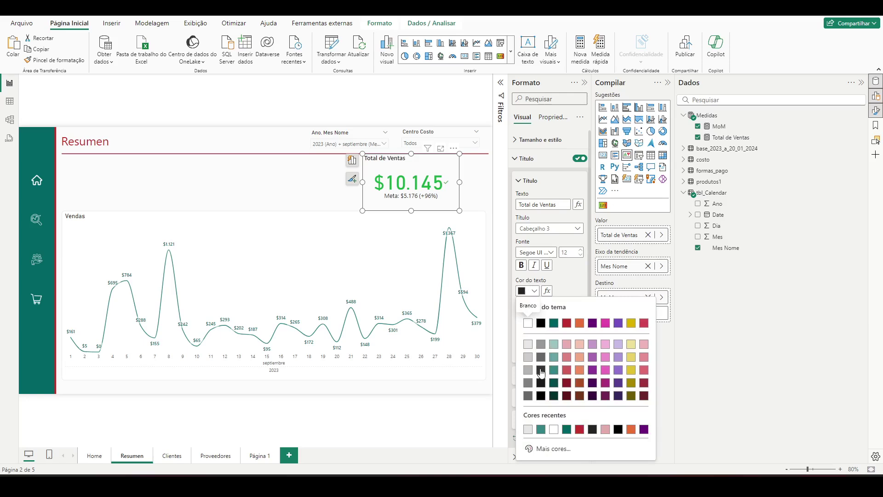
left_click(541, 370)
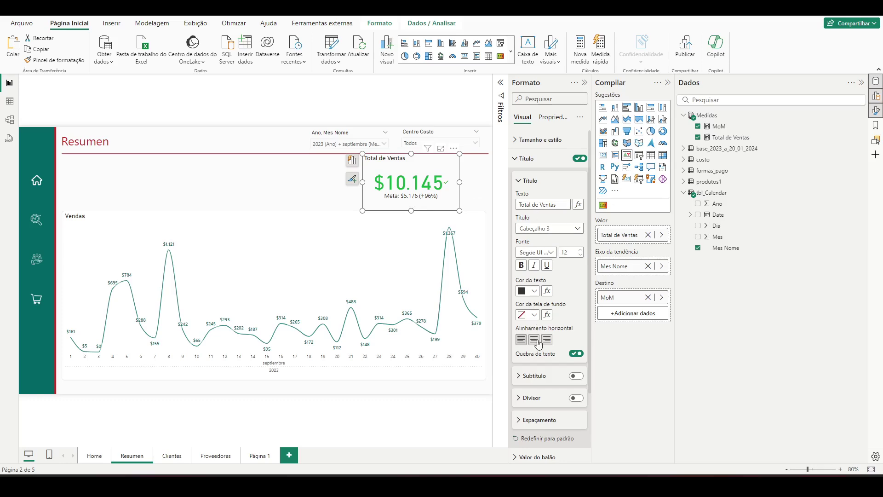
- Set the font of the KPI's callout value to Segoe UI Semibold
scroll(535, 378, "down", 2)
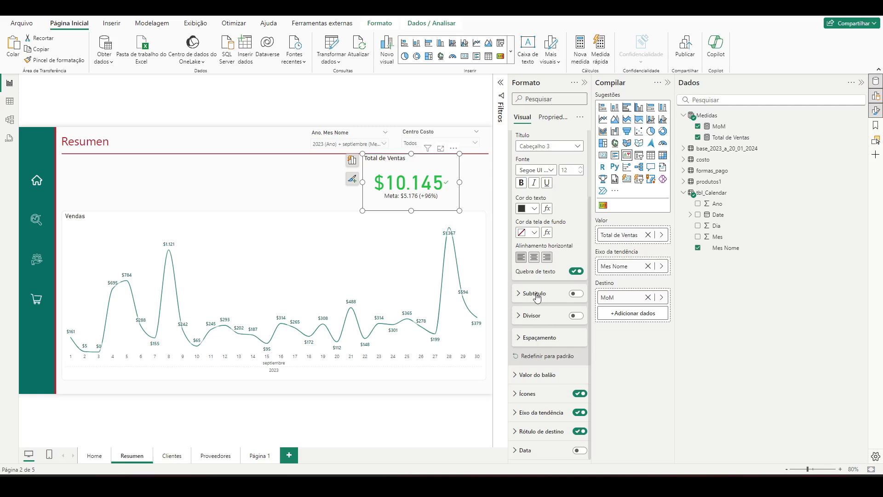
left_click(525, 379)
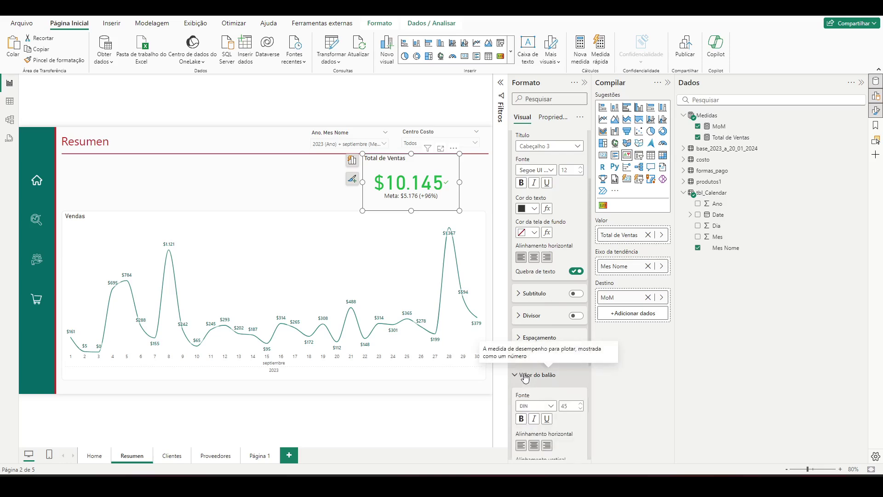
scroll(525, 378, "down", 3)
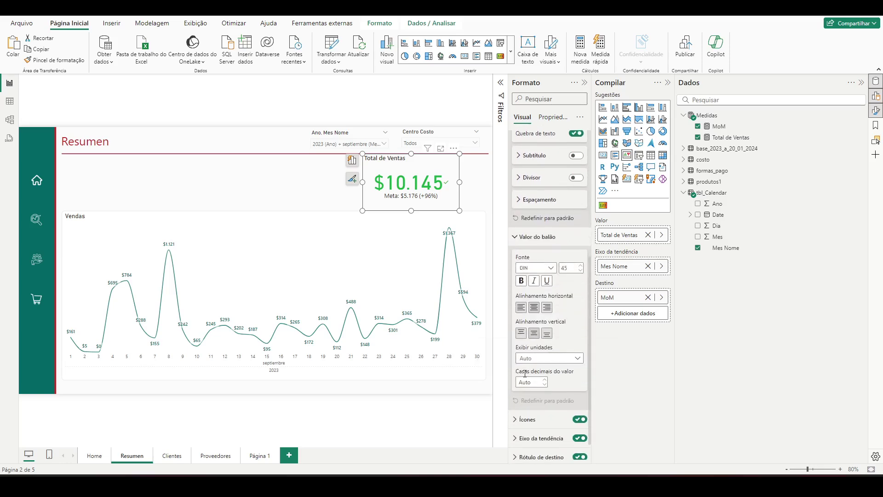
left_click(551, 268)
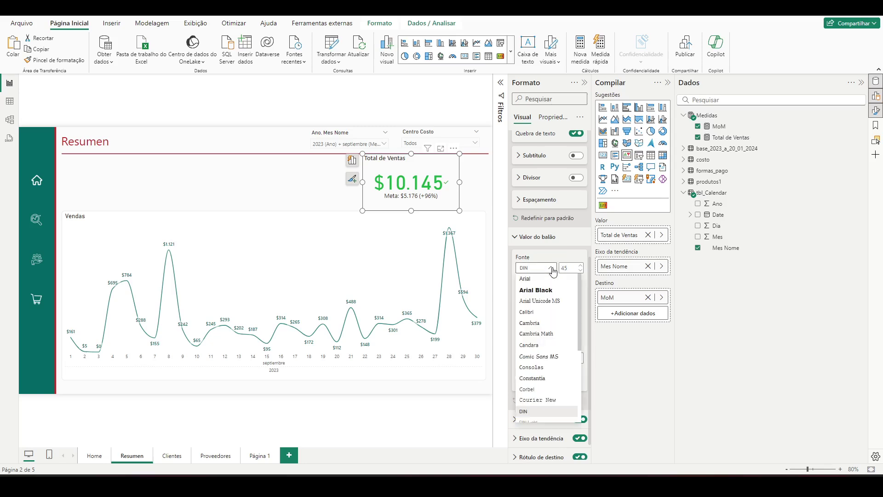
scroll(554, 299, "down", 3)
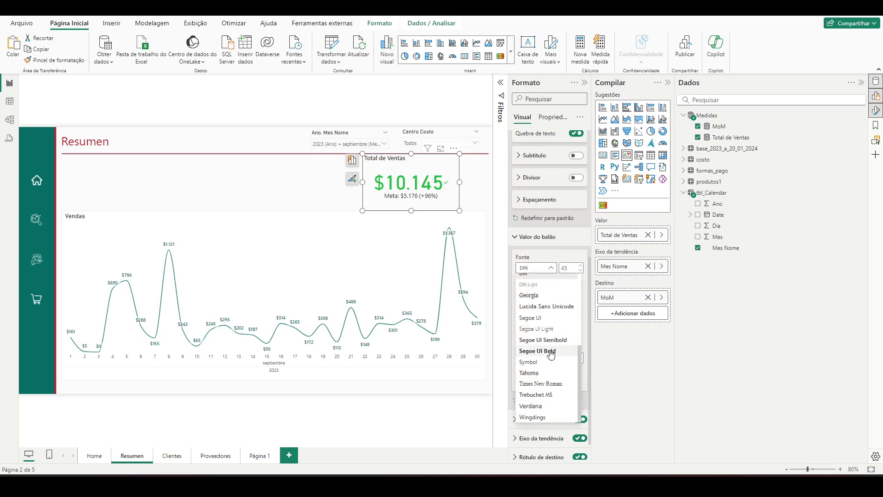
left_click(537, 351)
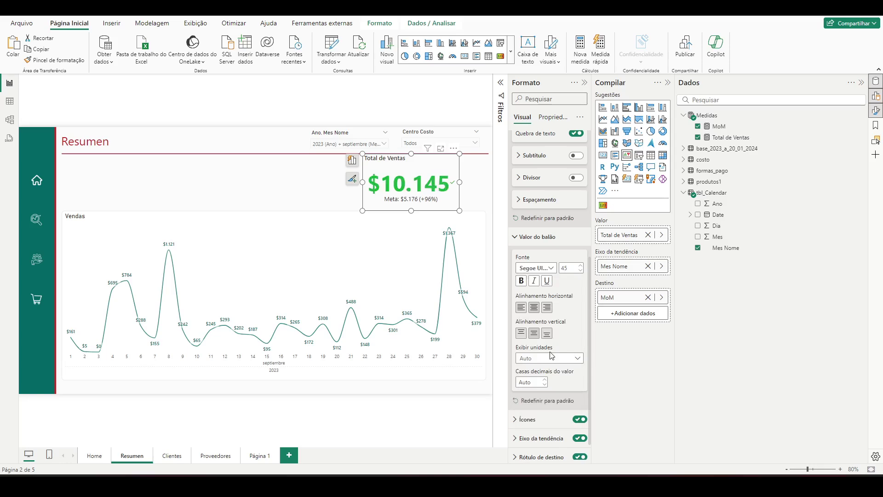
left_click(547, 270)
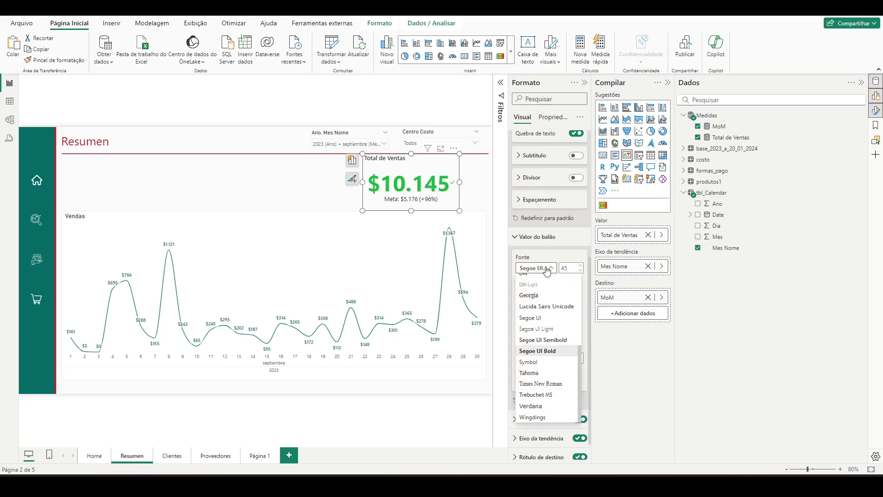
left_click(543, 340)
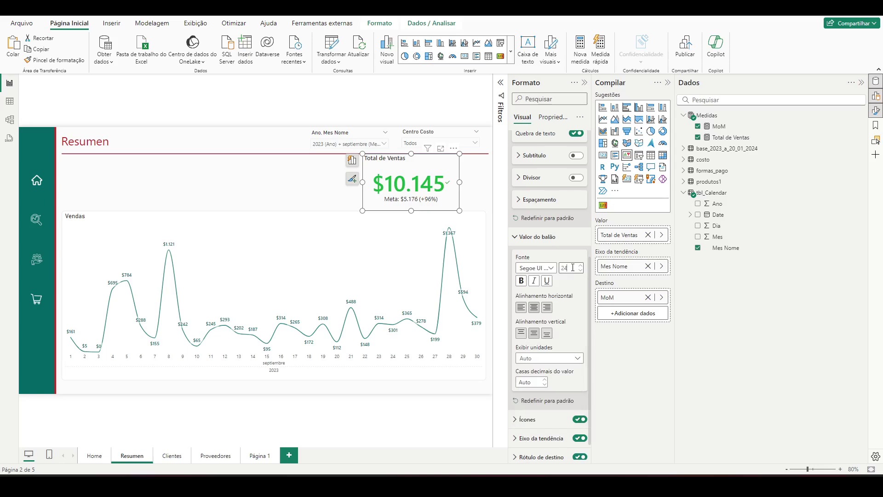
- Reduce the font size of the KPI's callout value to 30
left_click(573, 268)
type("24")
key("Return")
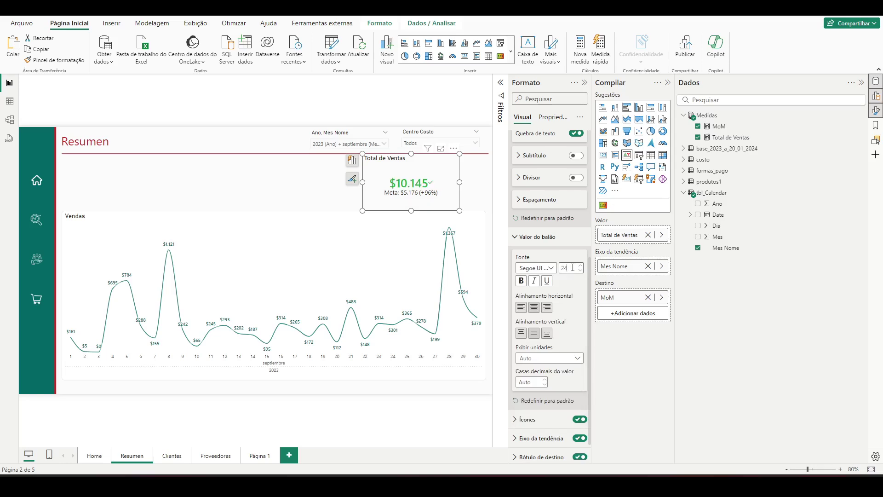
double_click(573, 267)
key("BackSpace")
type("30")
key("Return")
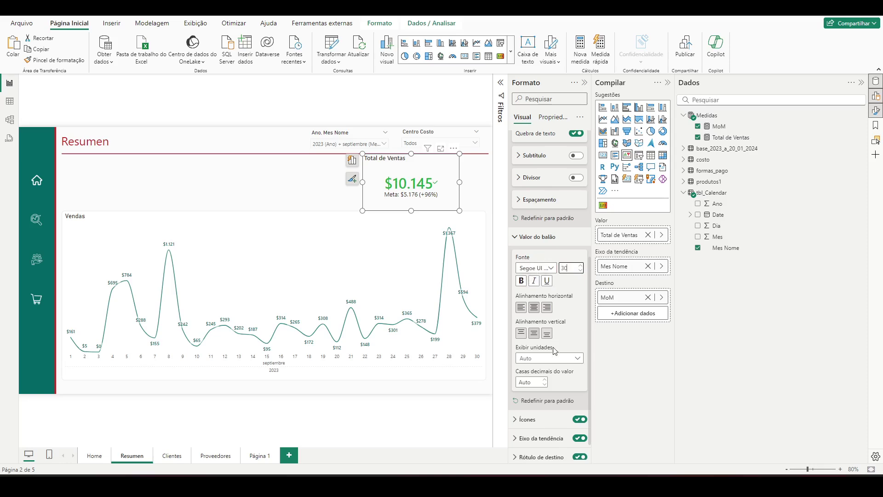
left_click(555, 360)
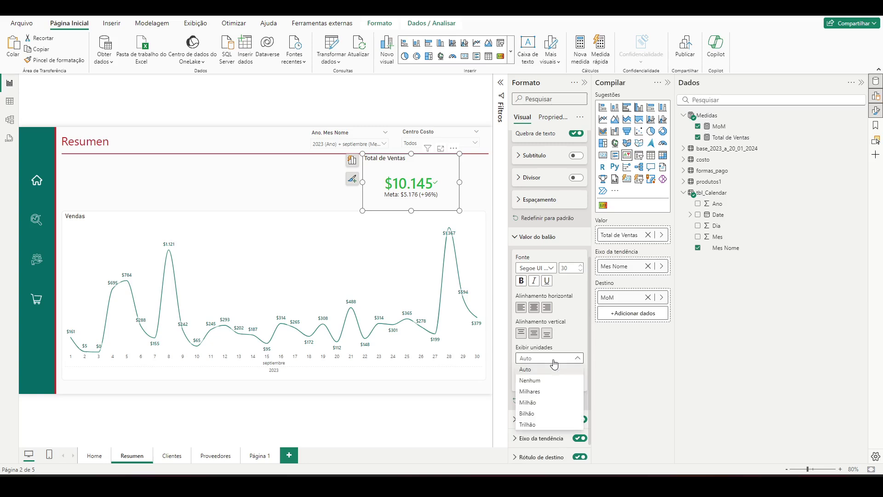
left_click(555, 360)
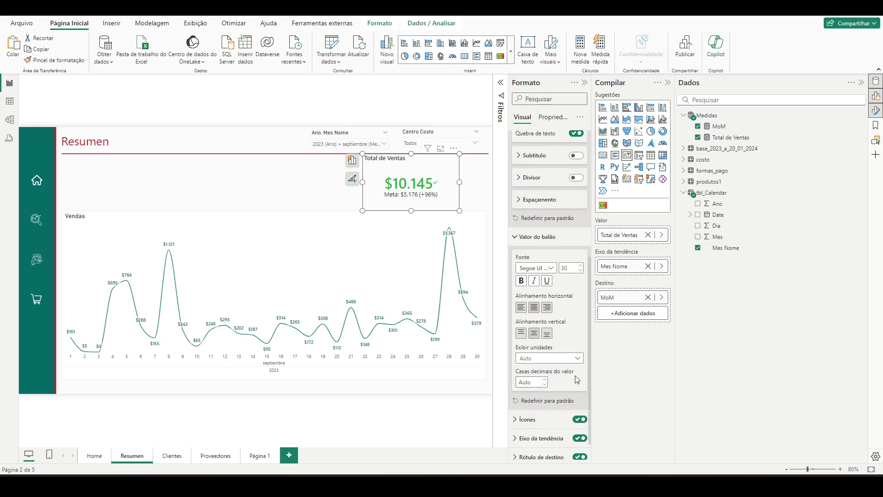
scroll(529, 391, "down", 1)
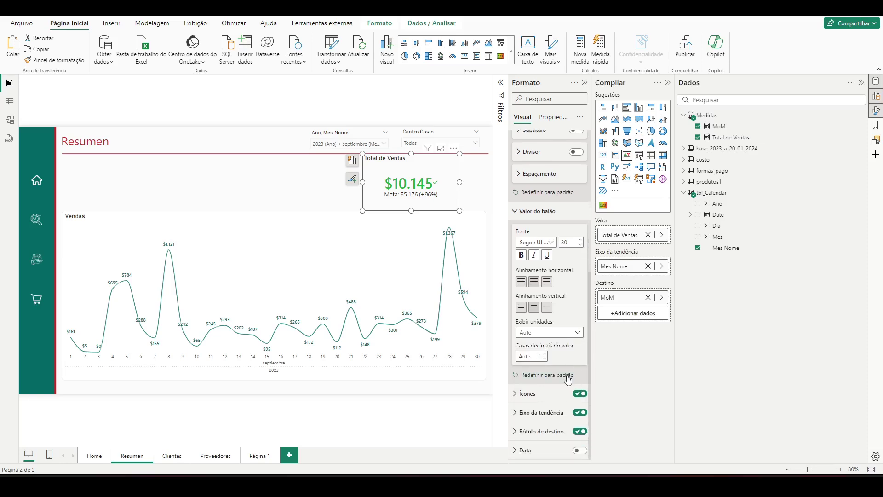
left_click(522, 399)
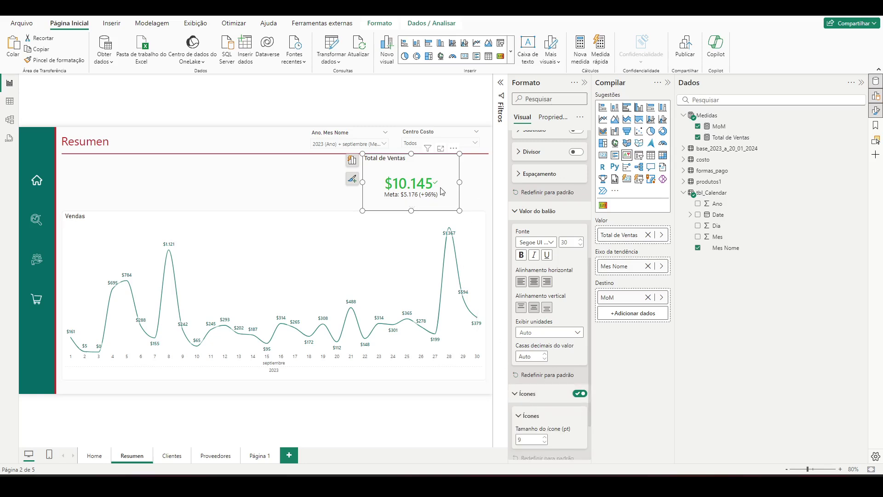
- Check how the KPI reacts to the Vendas chart by selecting day 27 and day 25 in turn, clearing each selection
left_click(437, 349)
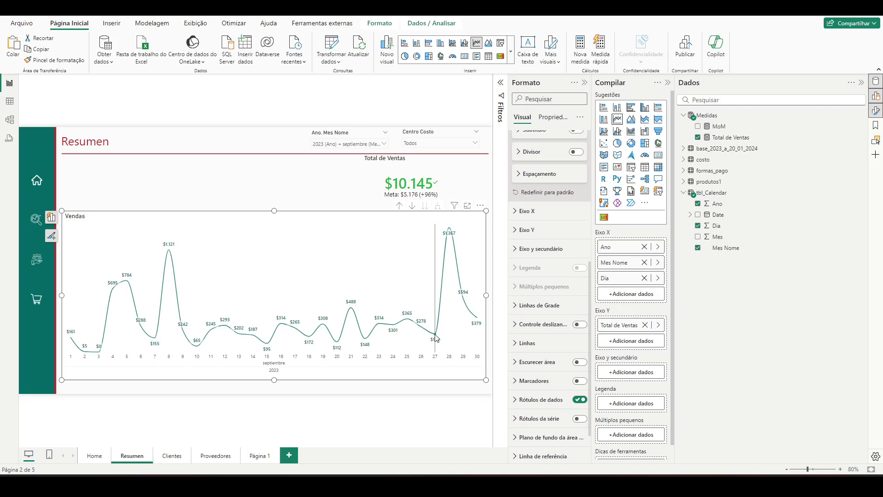
left_click(435, 337)
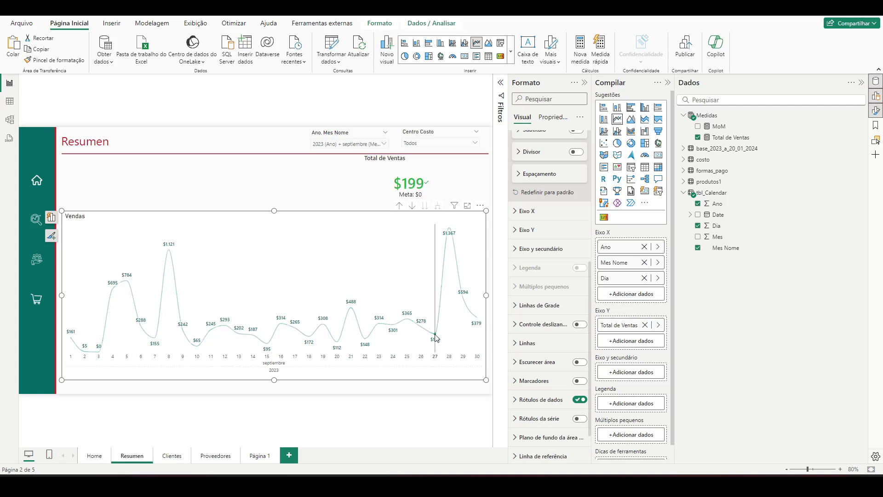
left_click(436, 338)
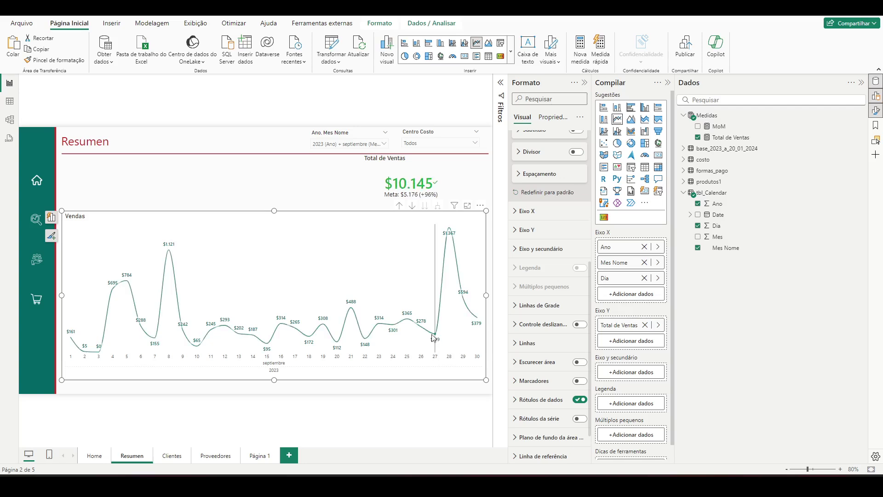
left_click(407, 320)
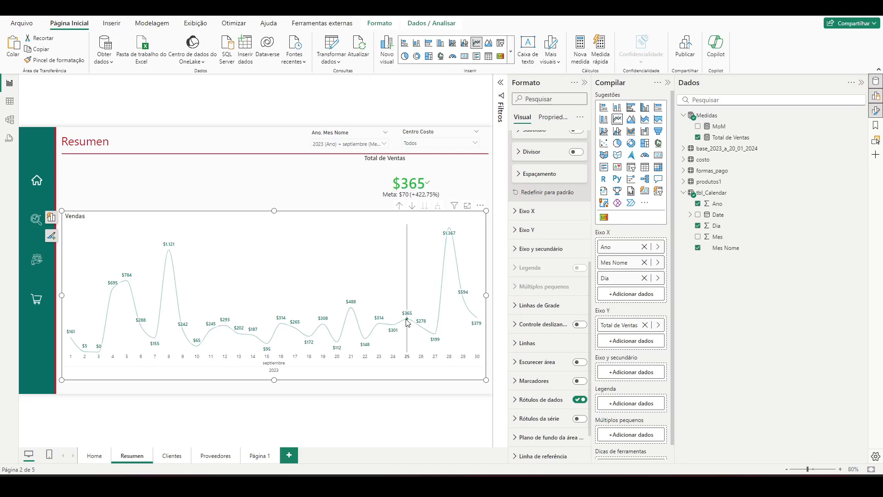
left_click(416, 304)
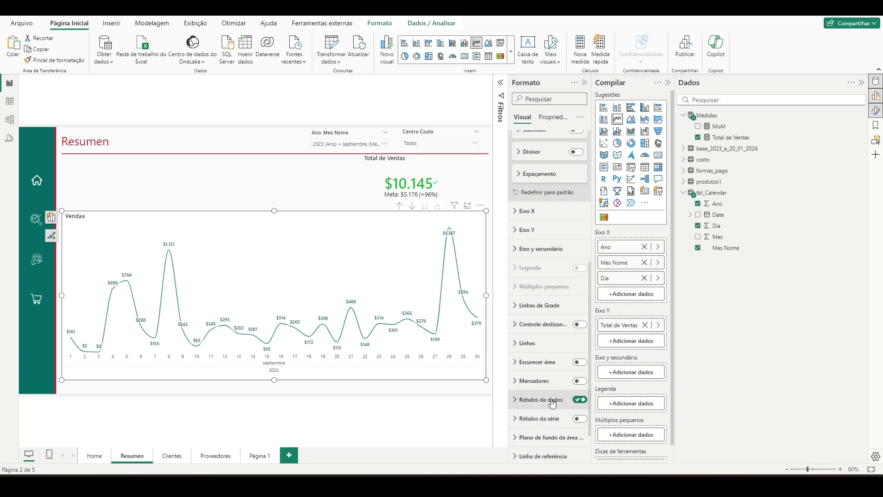
- Set the KPI's target label values to font size 11 and colour them black, 40% lighter
left_click(412, 184)
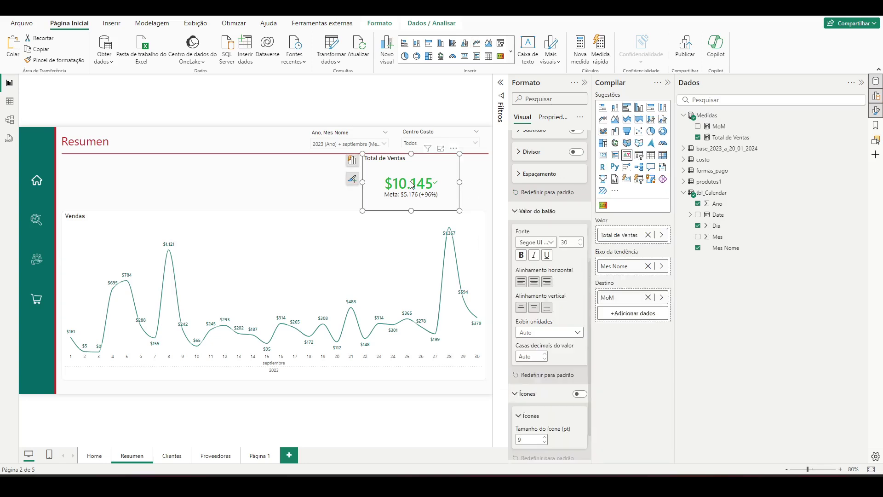
scroll(536, 421, "down", 3)
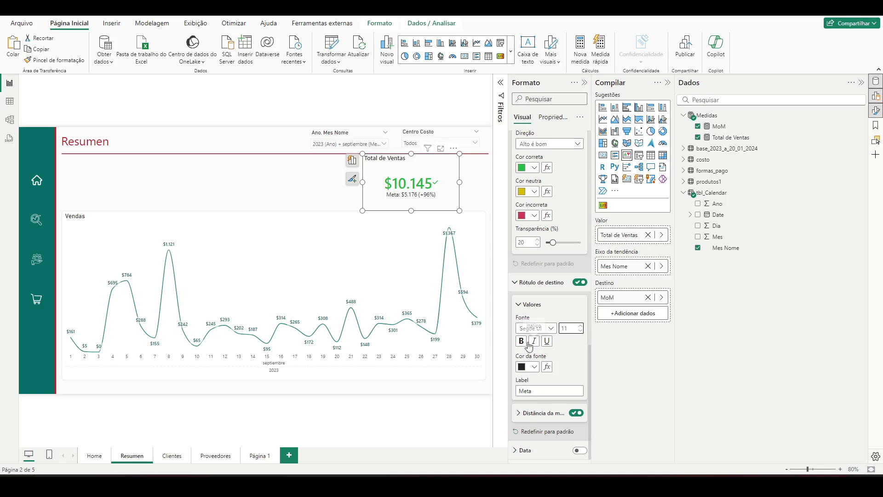
left_click(534, 367)
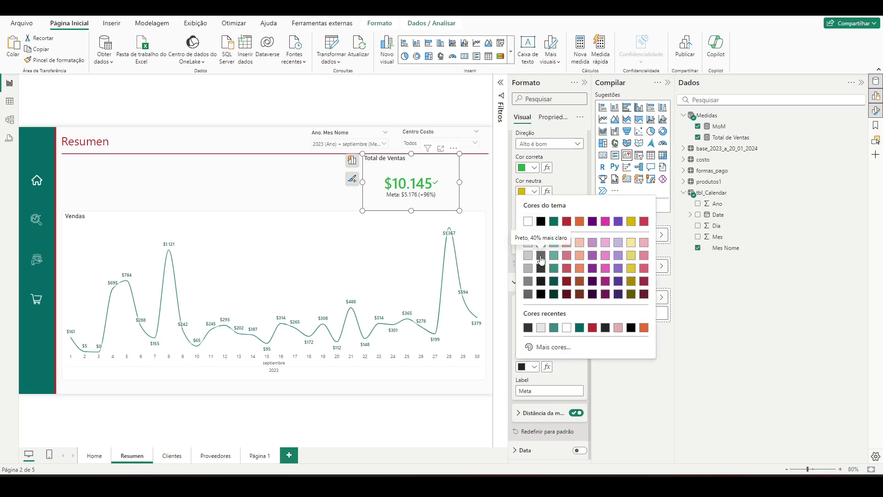
left_click(541, 256)
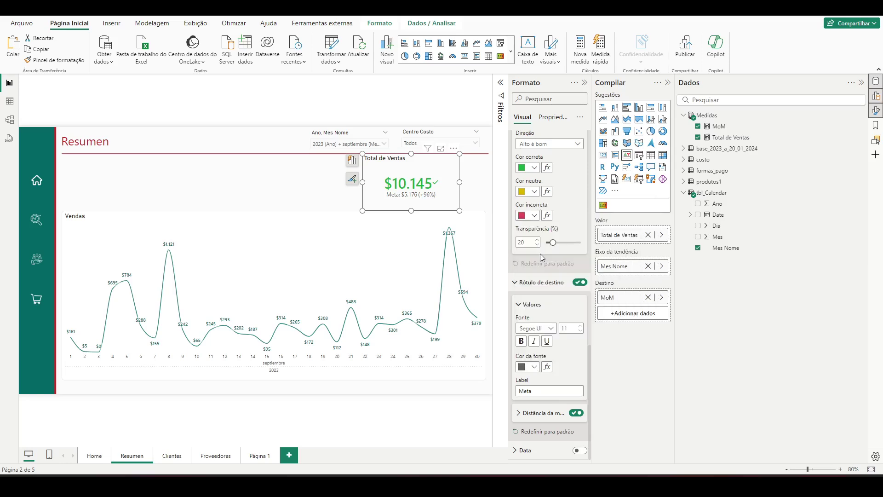
- Set the KPI's distance-to-goal style to Ambos and widen the visual slightly on its left side
left_click(534, 414)
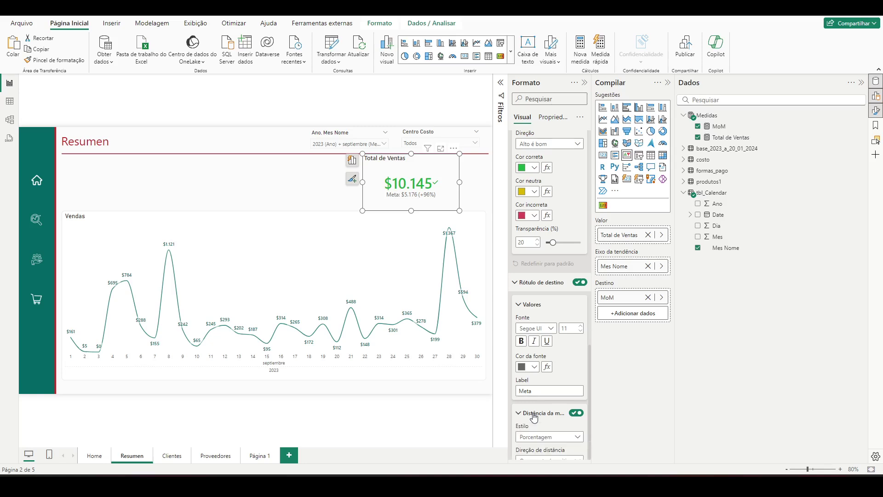
scroll(534, 417, "down", 3)
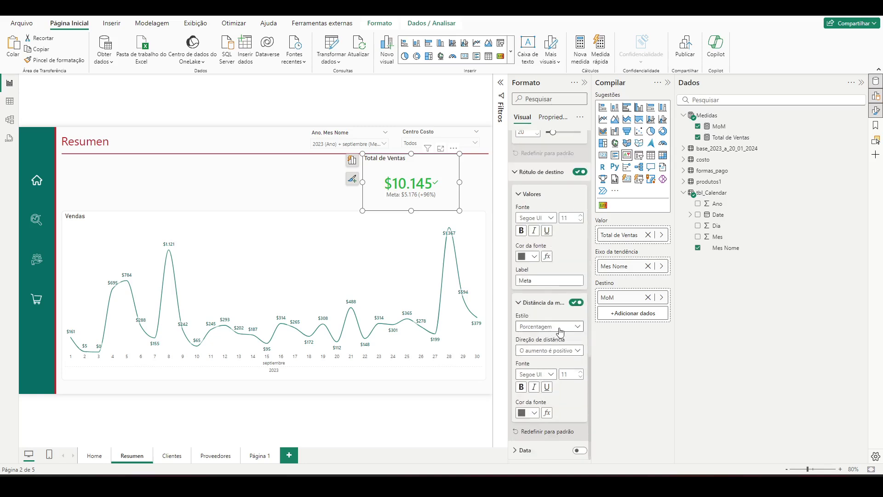
left_click(560, 332)
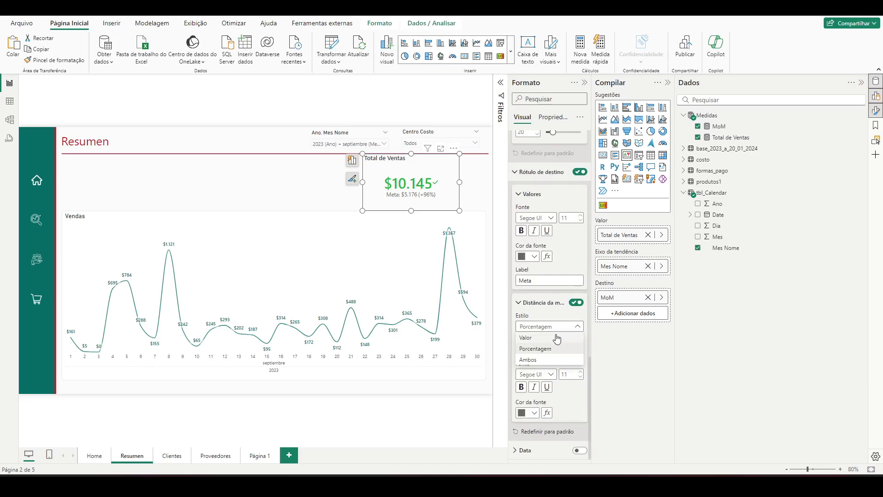
left_click(548, 360)
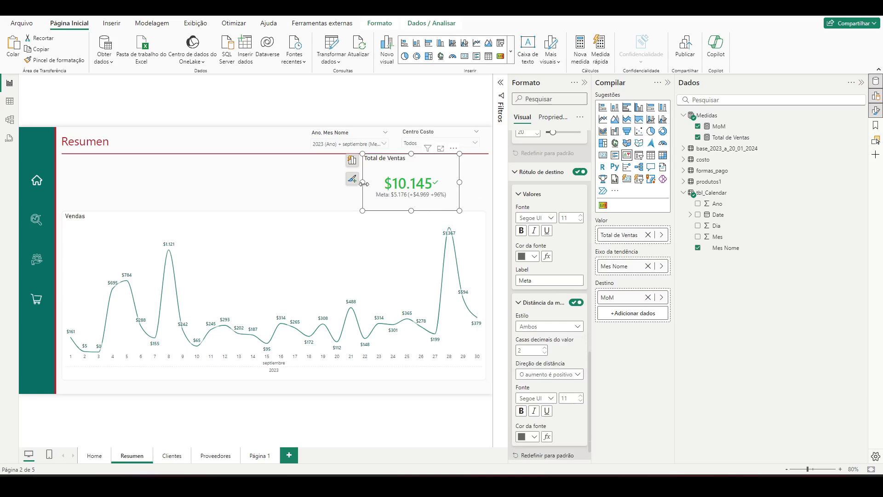
left_click_drag(363, 184, 361, 188)
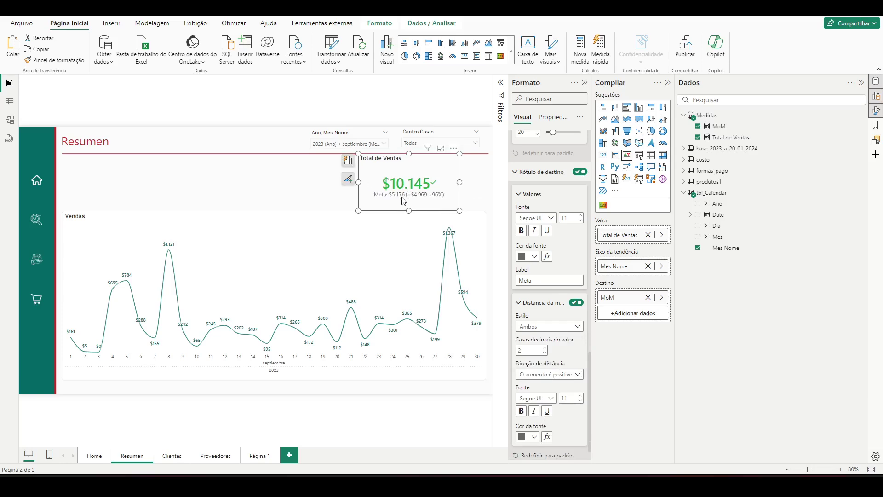
- Change the KPI's target label text from Meta to Mes Anterior
scroll(558, 389, "down", 1)
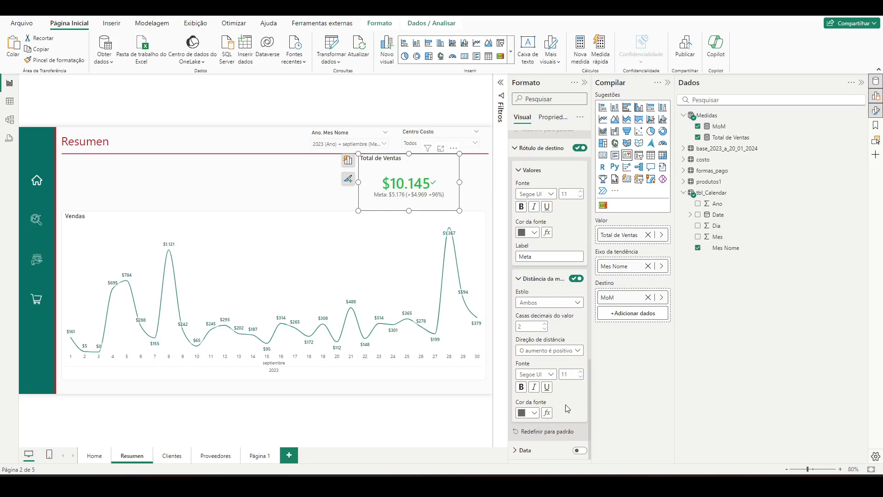
left_click(540, 256)
left_click_drag(541, 256, 513, 262)
type("Mes Anter")
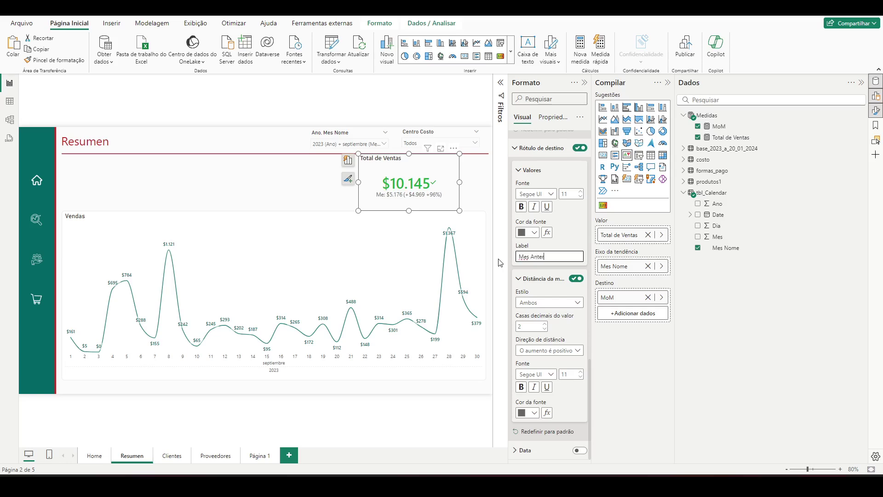
type("ios")
key("BackSpace")
type("r")
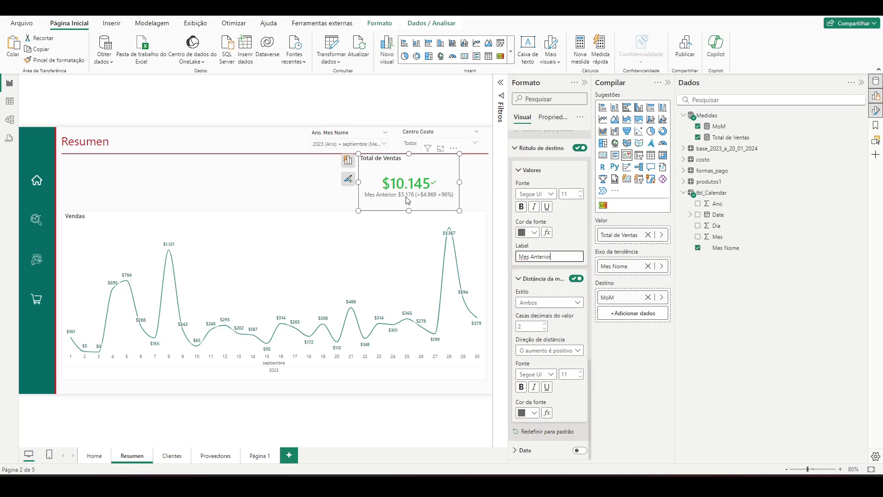
left_click(309, 195)
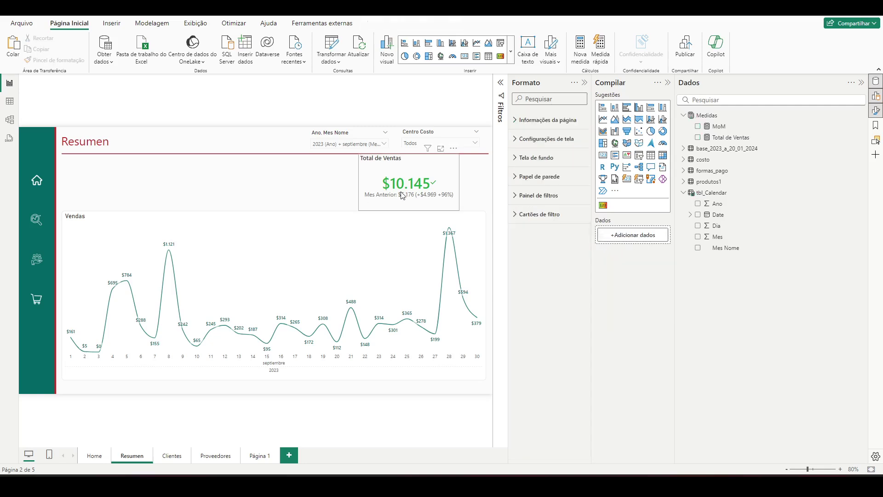
left_click(414, 175)
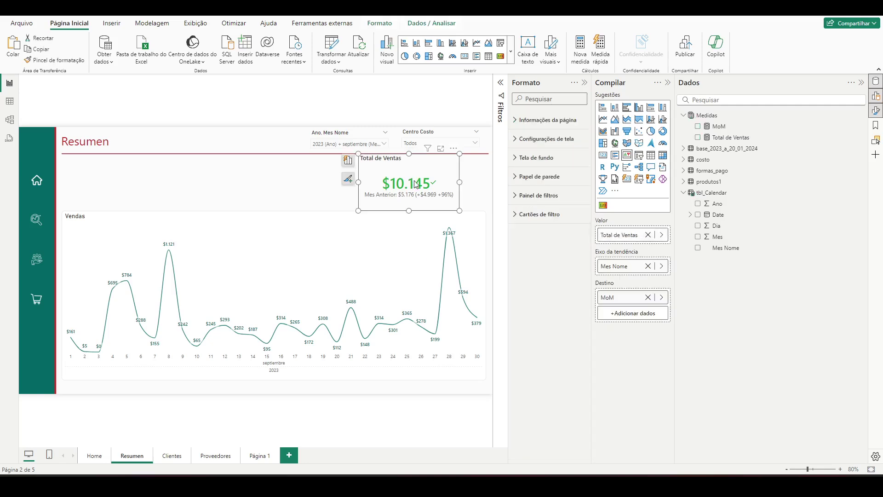
- Move the Vendas line chart slightly down to leave more space beneath the Total de Ventas KPI
left_click(380, 223)
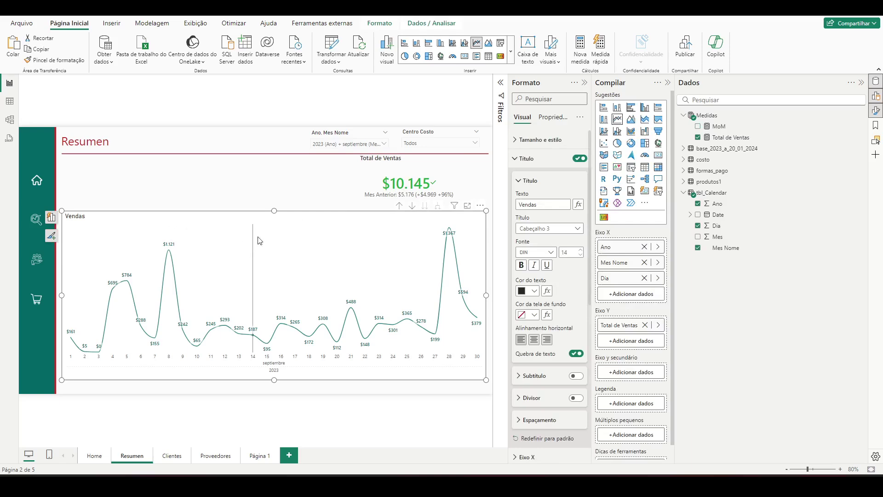
left_click_drag(259, 217, 261, 225)
- Shrink the Total de Ventas KPI slightly and place it above the Vendas chart with their right edges aligned
left_click(391, 169)
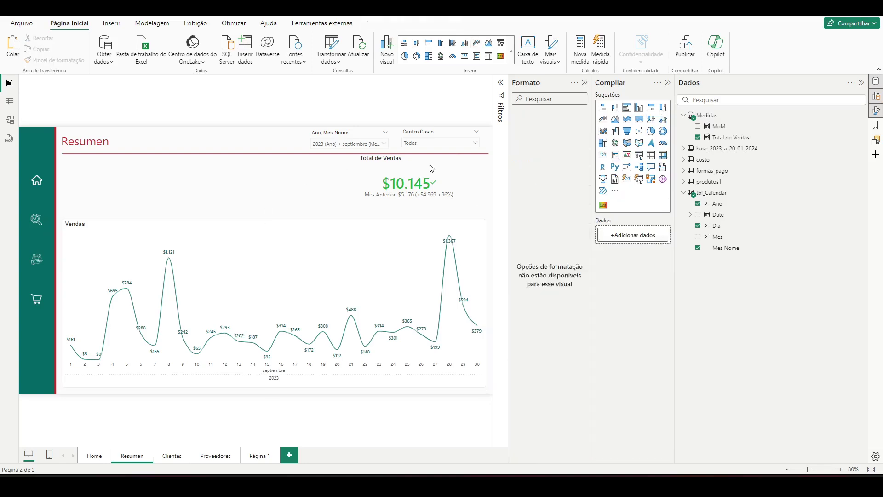
left_click_drag(398, 165, 419, 167)
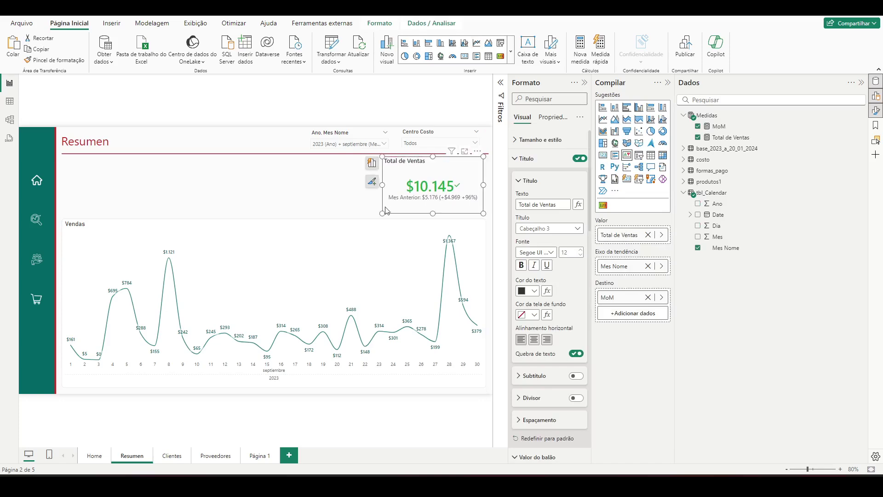
left_click_drag(382, 213, 390, 207)
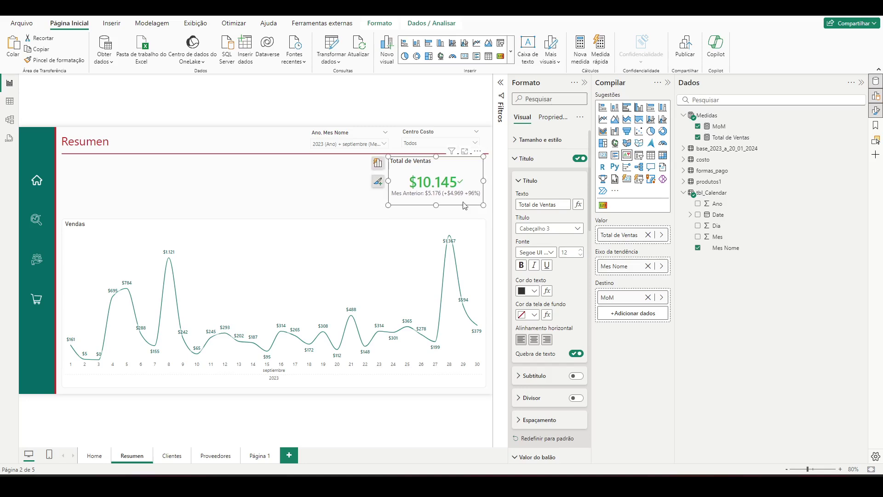
left_click(522, 184)
left_click(326, 193)
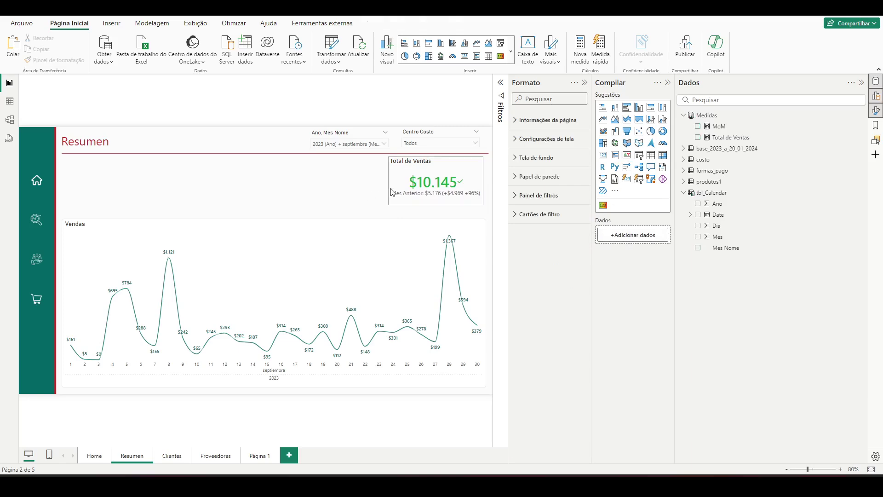
left_click_drag(413, 185, 415, 190)
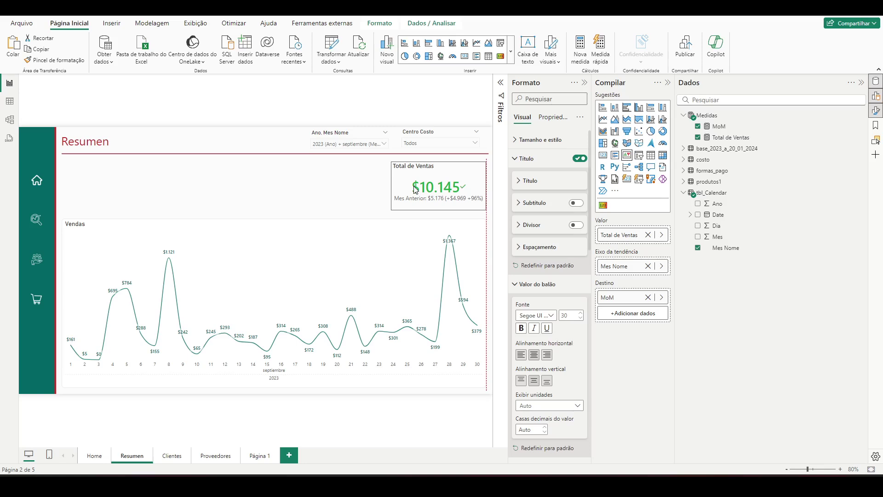
left_click(357, 190)
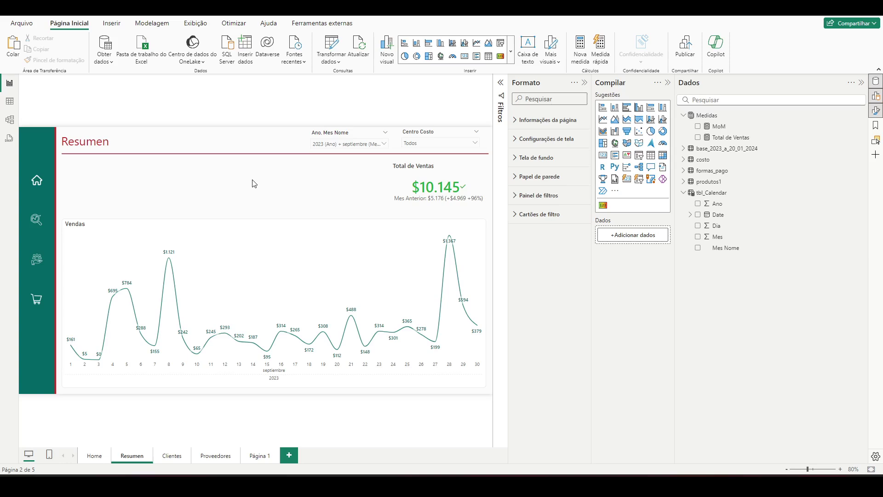
mouse_move(278, 325)
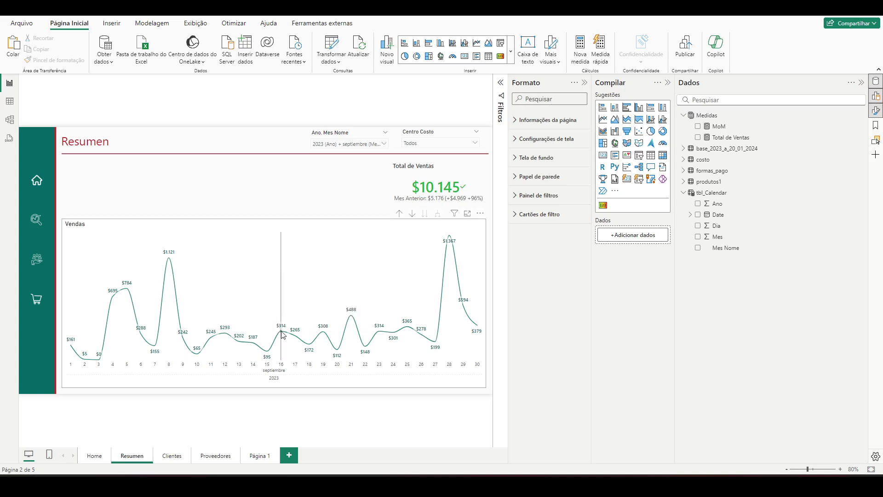
mouse_move(324, 346)
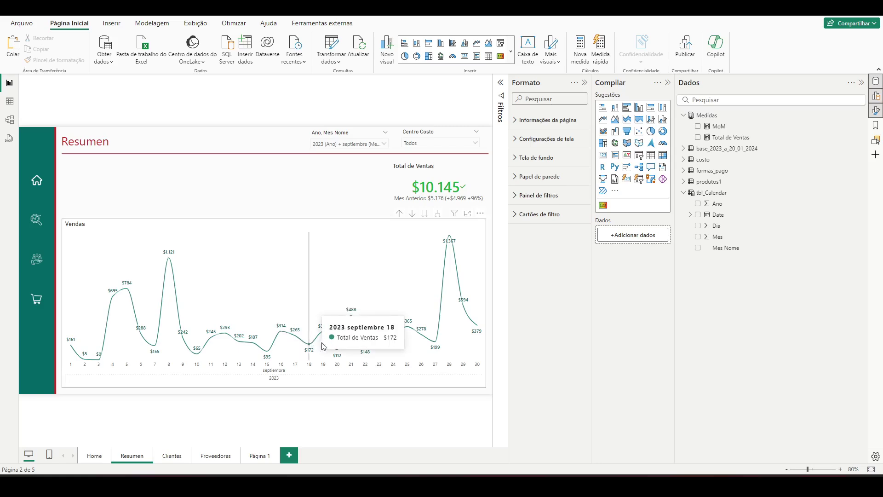